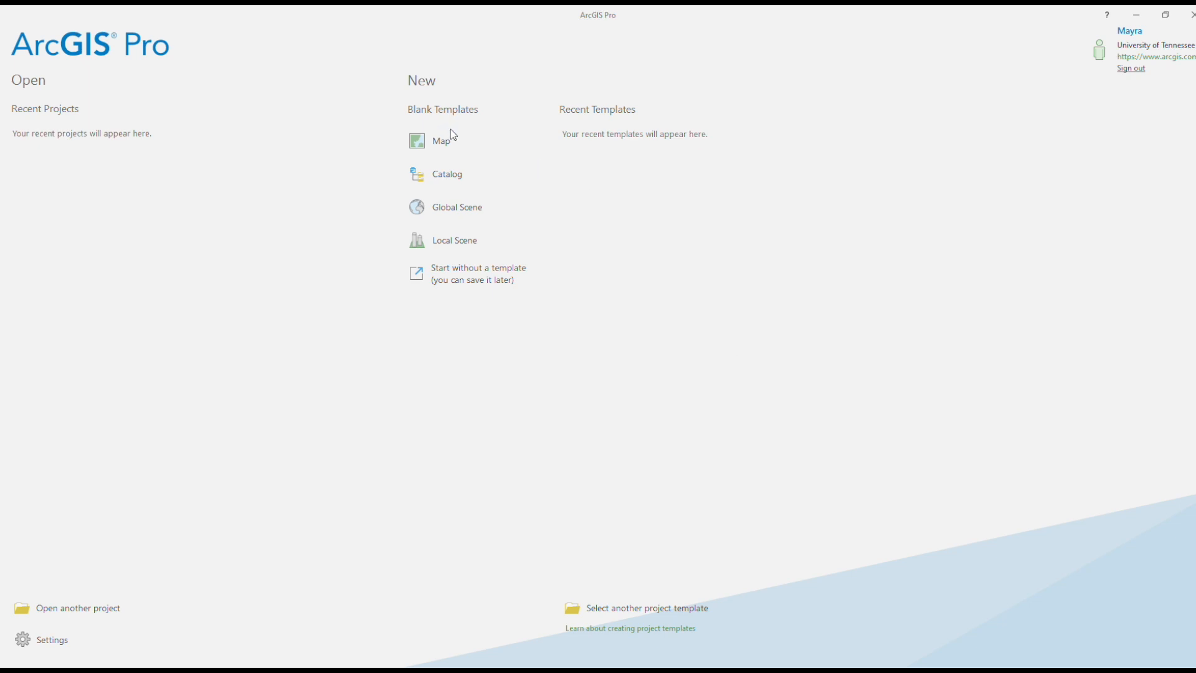
- Create a new project named GeodatabasesandAttributes2 from the blank Map template
click(458, 144)
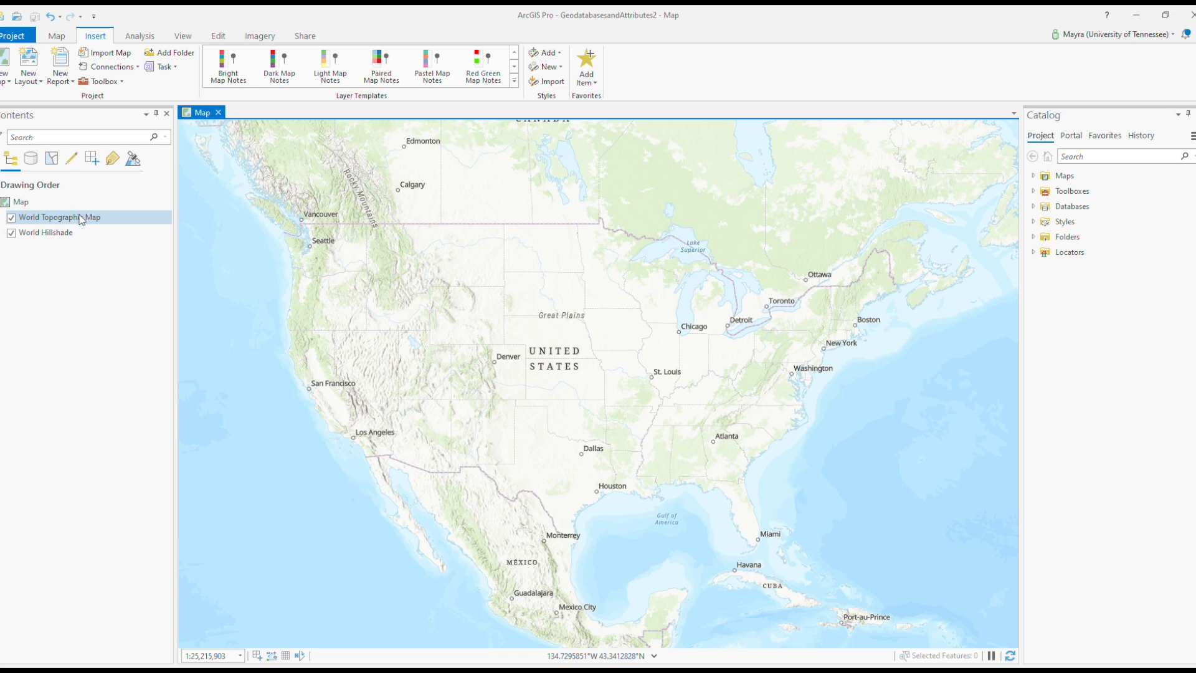
- Turn the World Hillshade basemap layer off and back on to examine its effect, leaving World Topographic Map visible
click(11, 234)
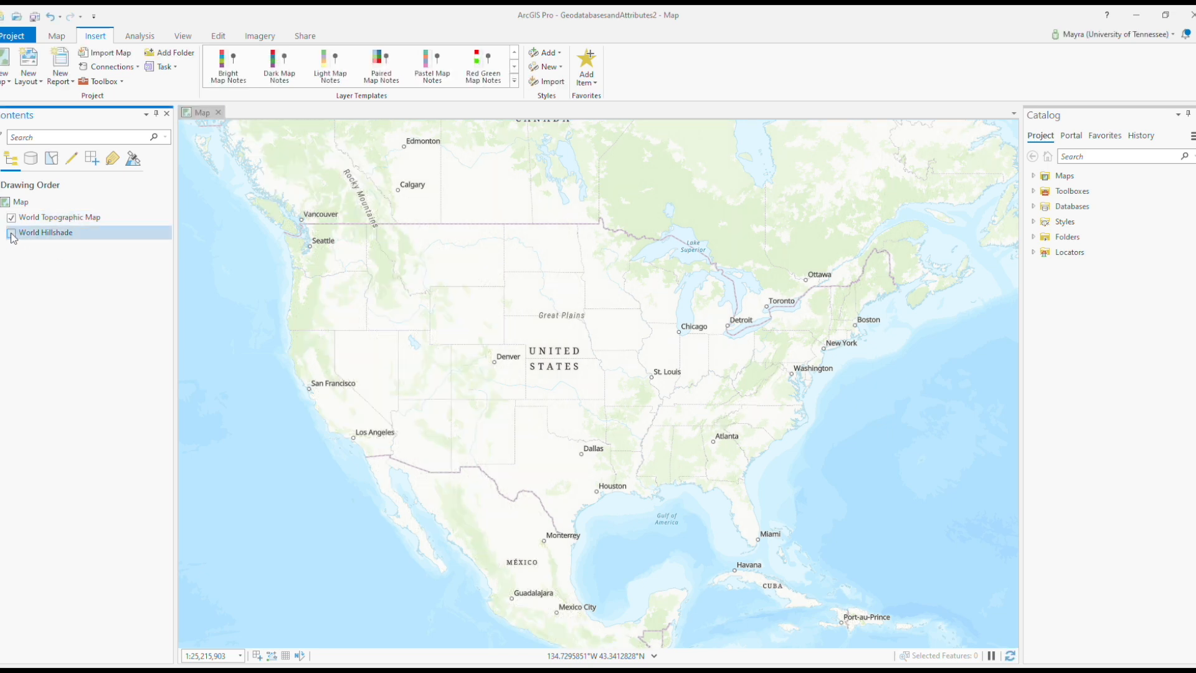
click(11, 234)
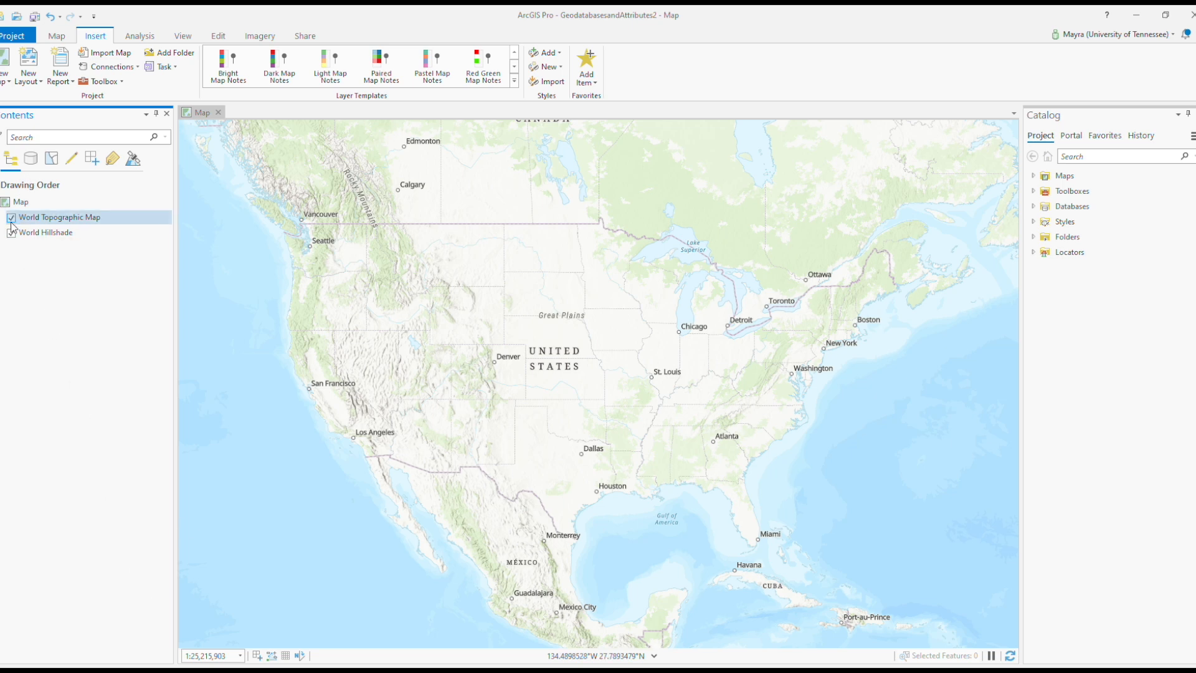
click(11, 221)
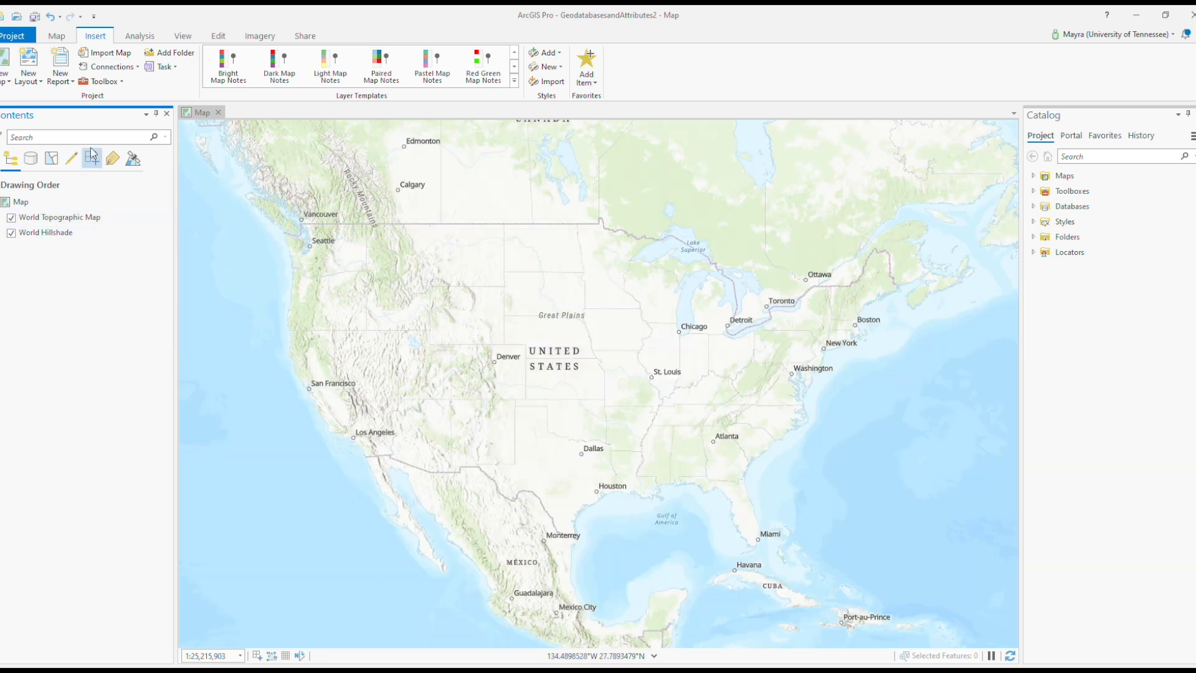
- Add the tl_2024_47_pointlm shapefile to the map as a layer
click(57, 36)
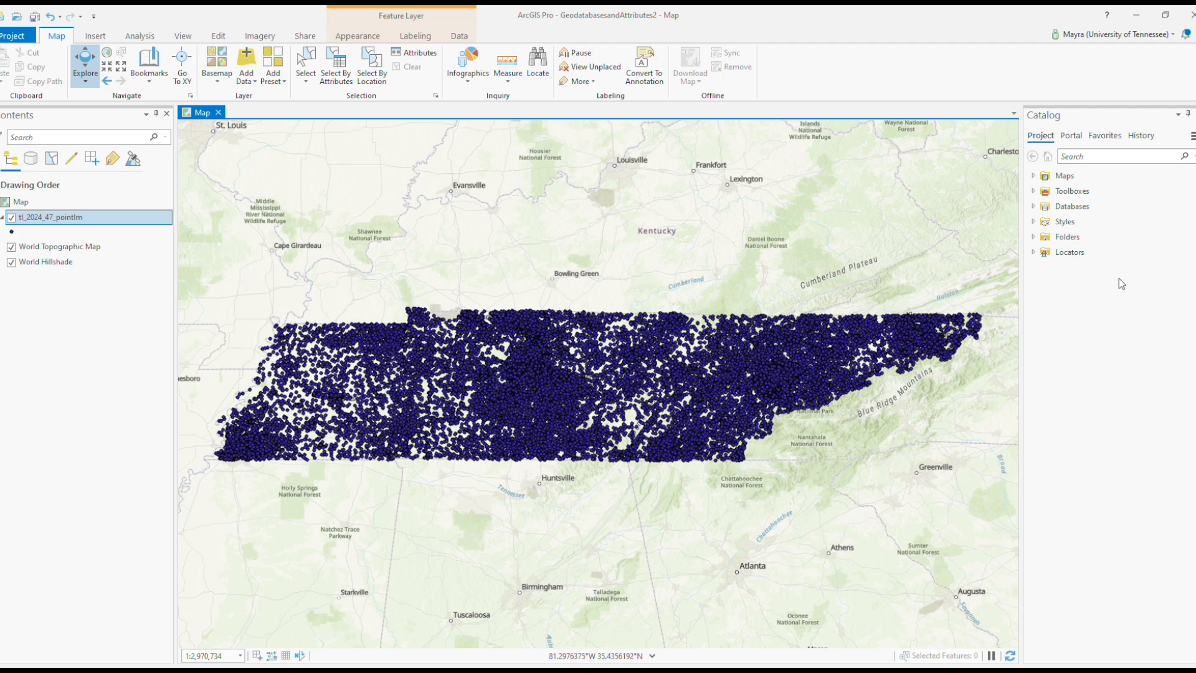
- Create a file geodatabase named TheBestGeodatabase.gdb in the GeodatabasesandAttributes2 project folder
click(1036, 238)
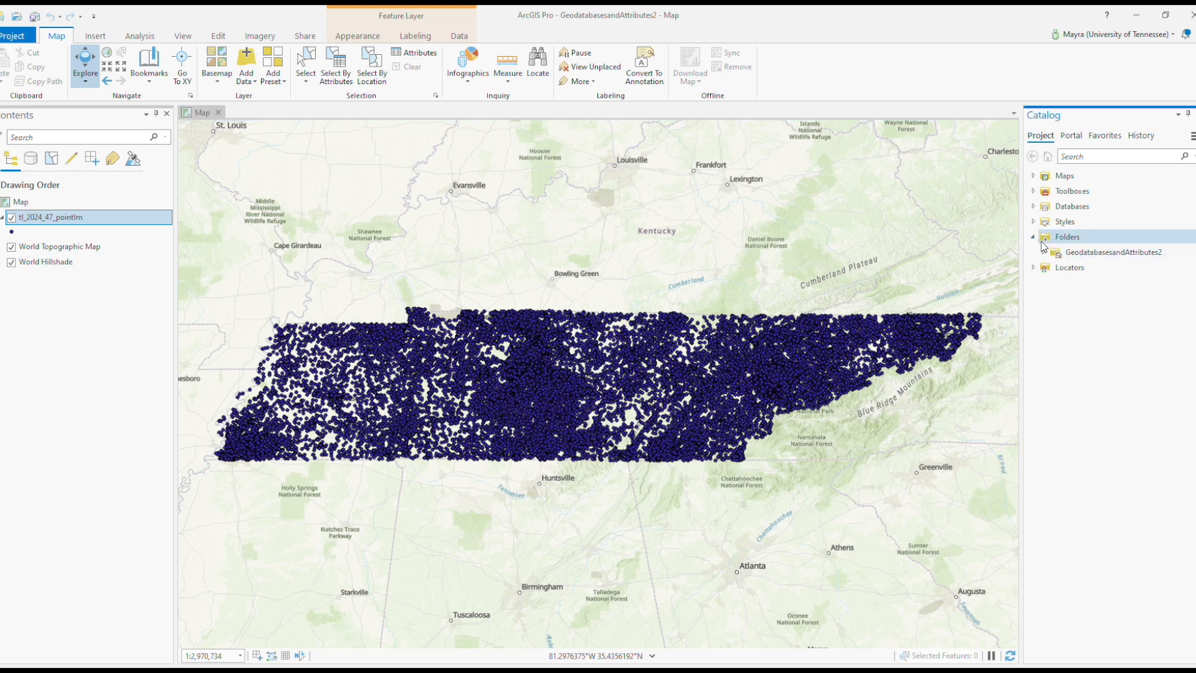
click(1081, 252)
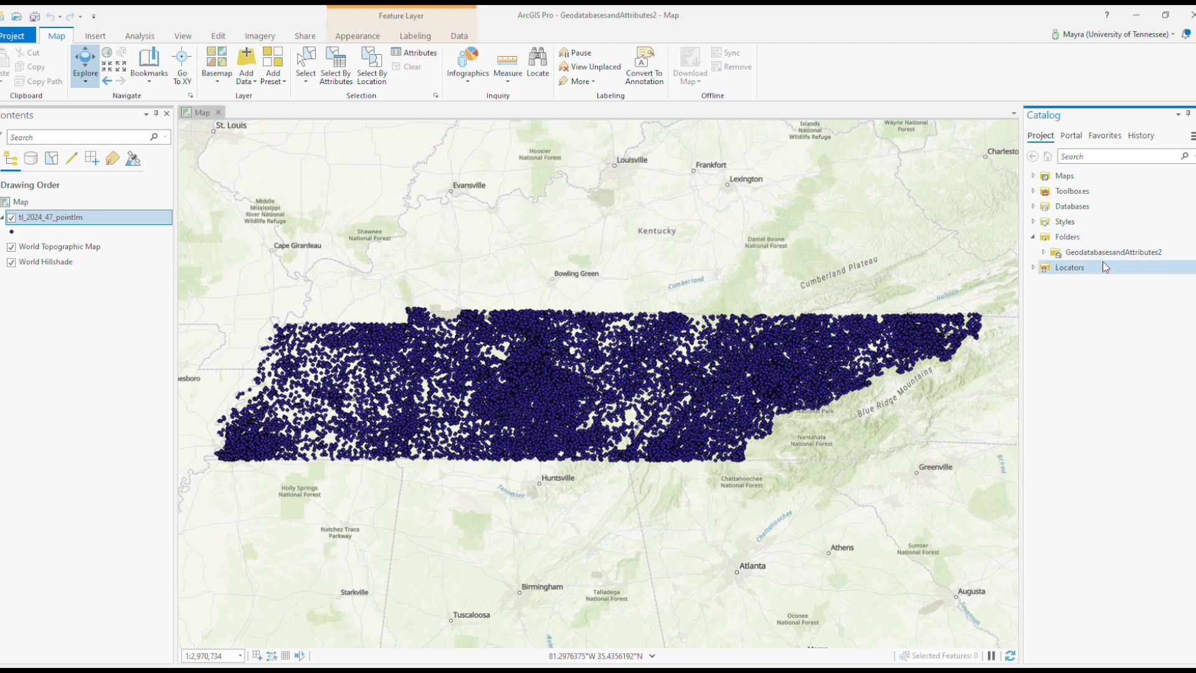
click(1044, 253)
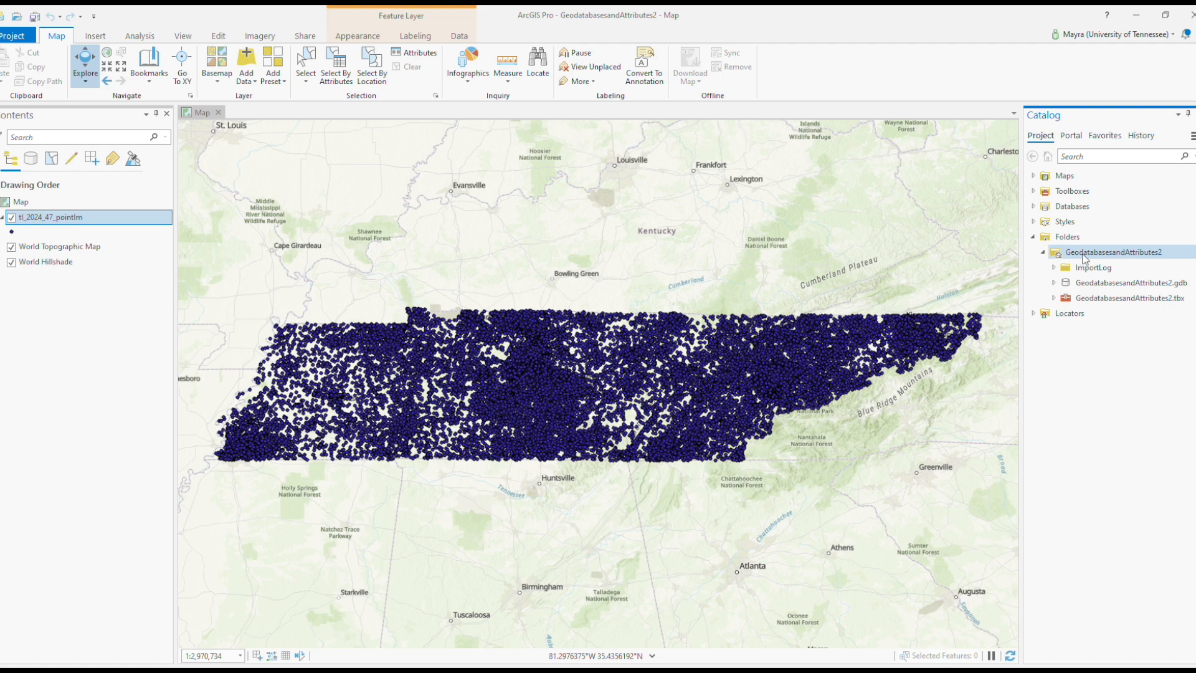
click(1147, 253)
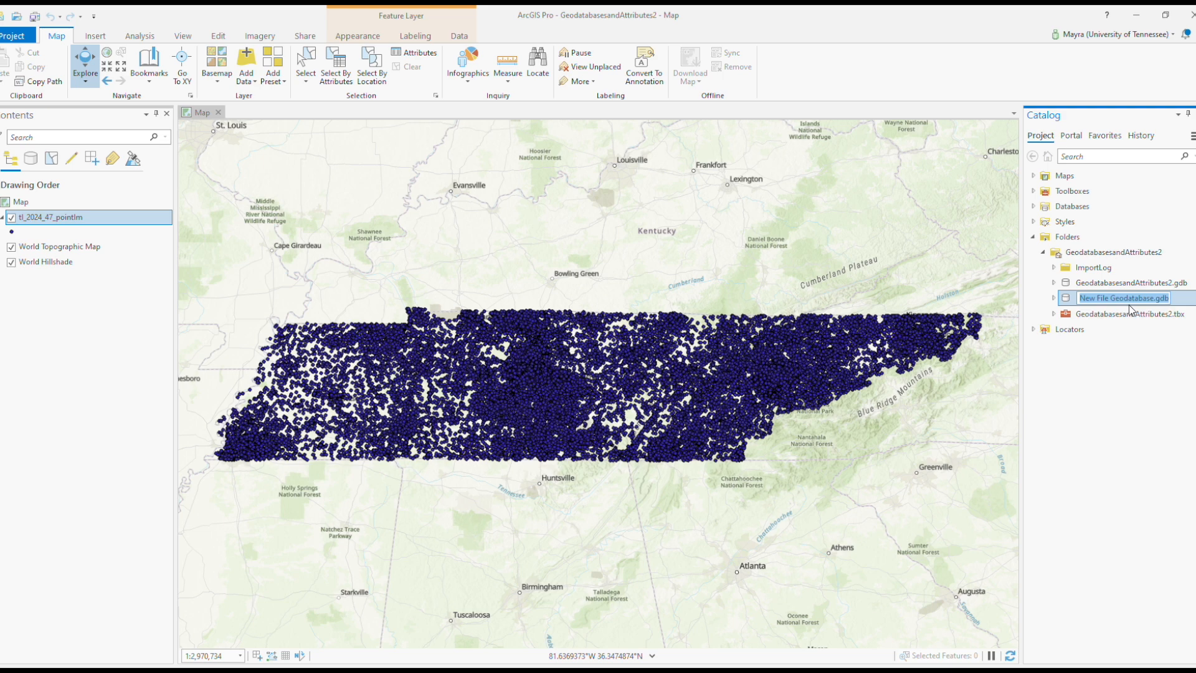
text(TheBes)
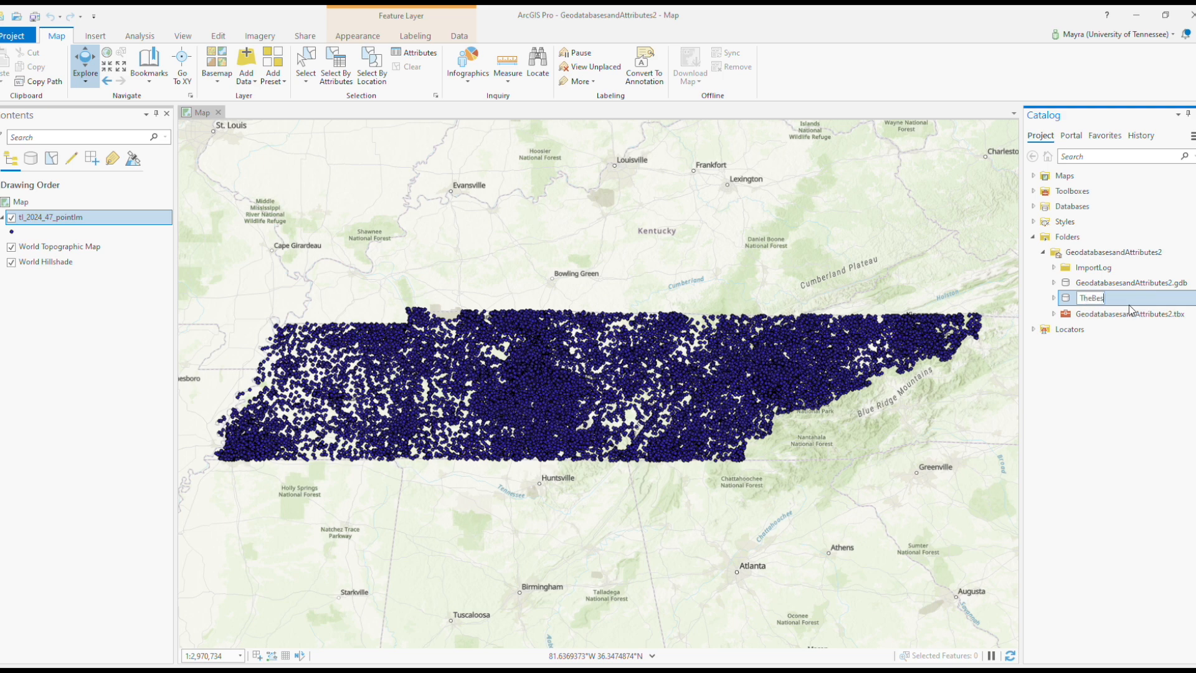
text(tGeodatabase.gdb)
key(Return)
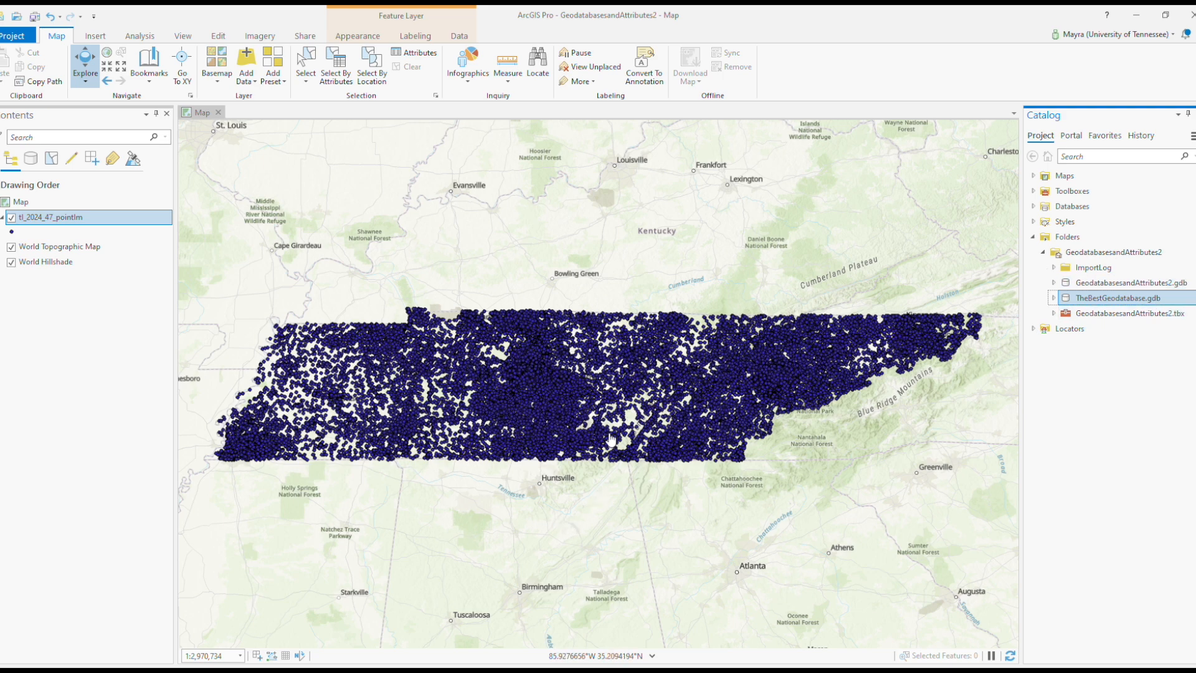
- Import tl_2024_47_pointlm.shp into GeodatabasesandAttributes2.gdb as TennesseeLandmarks using Feature Class to Feature Class, and close the tool
click(1083, 286)
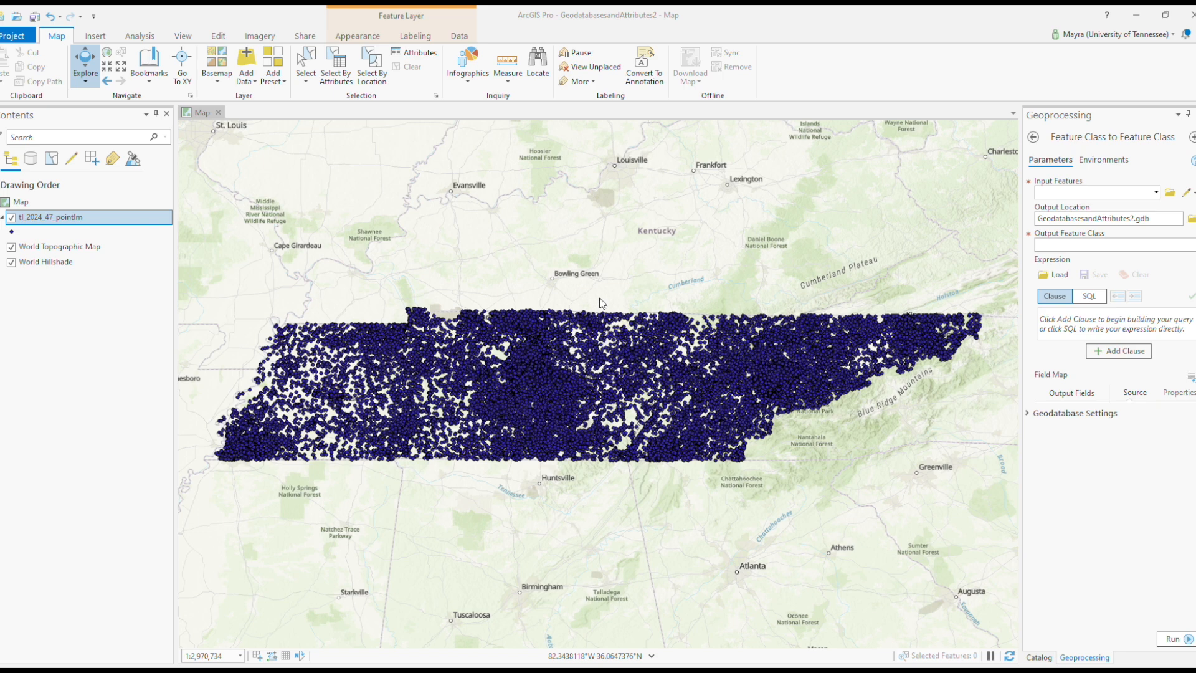
click(699, 456)
click(1124, 249)
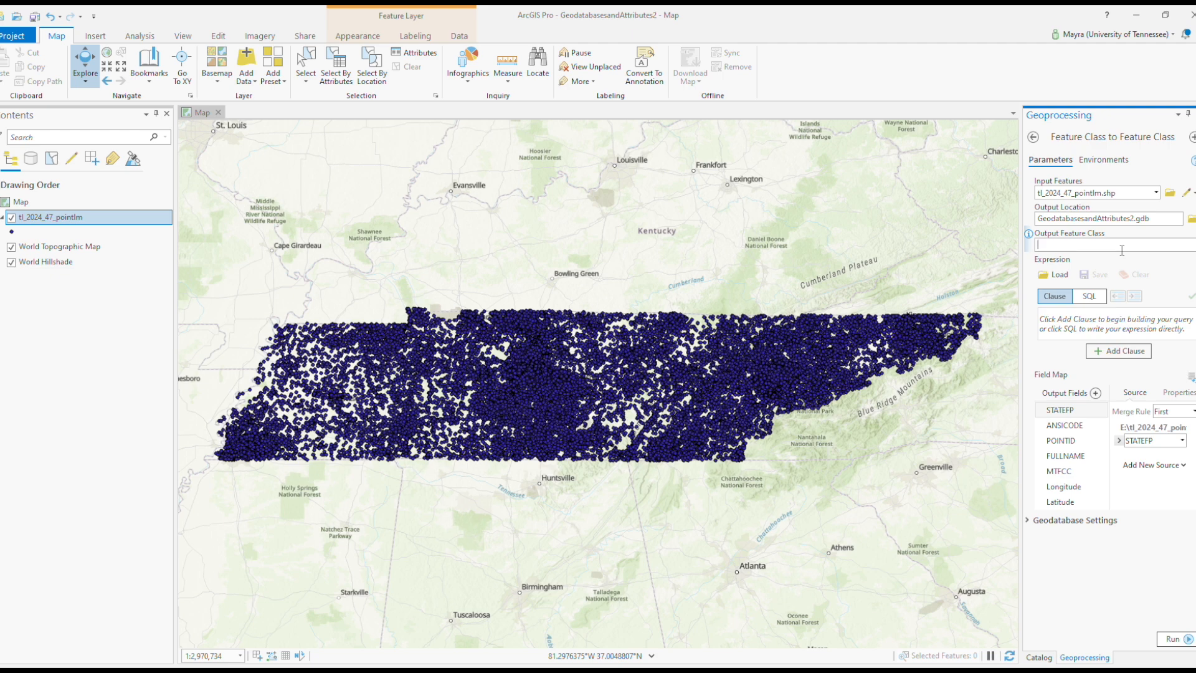
text(TennesseeLandmarks)
click(1044, 521)
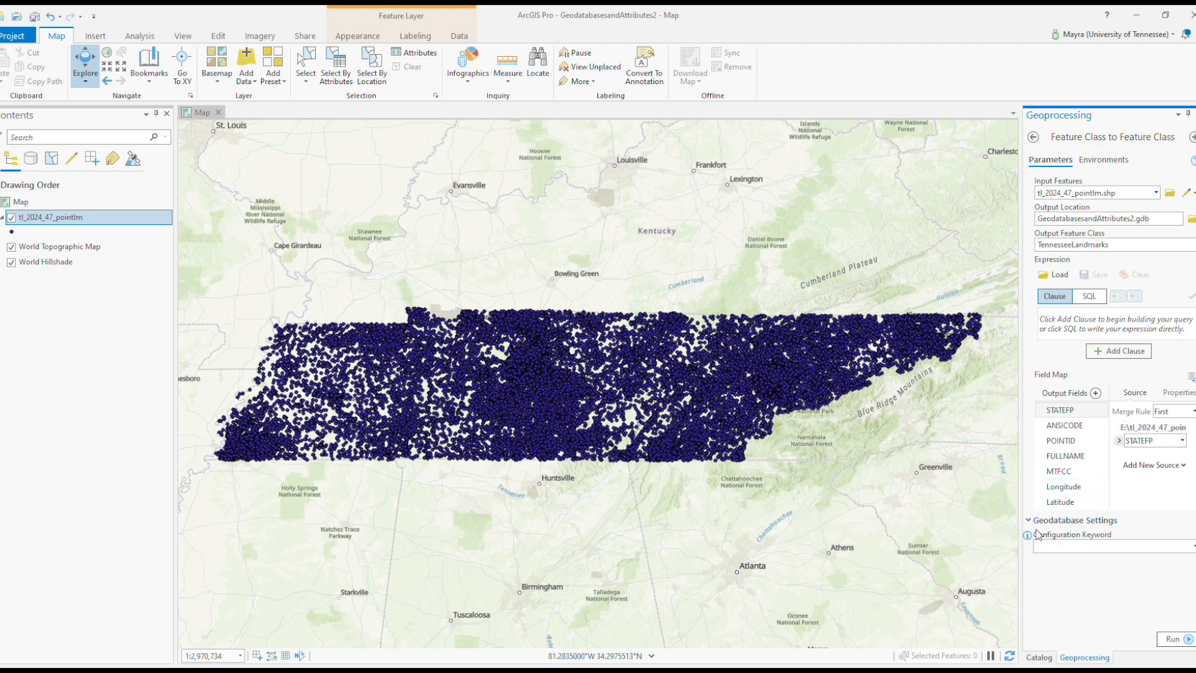
click(1029, 520)
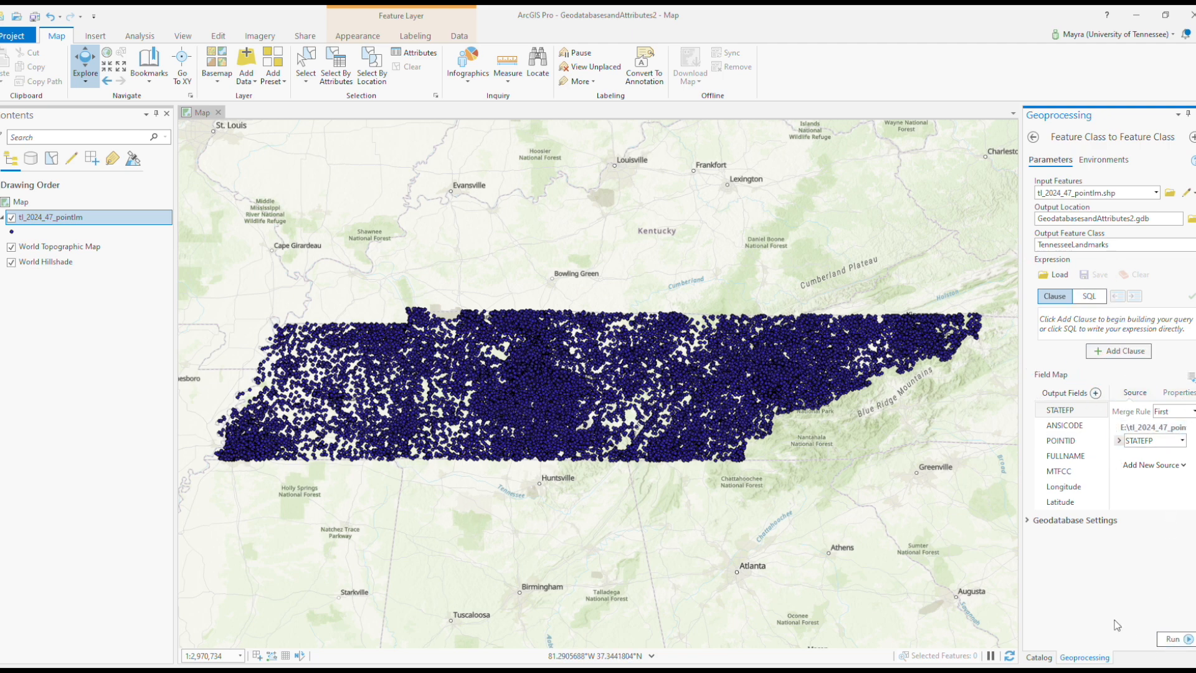
click(1187, 642)
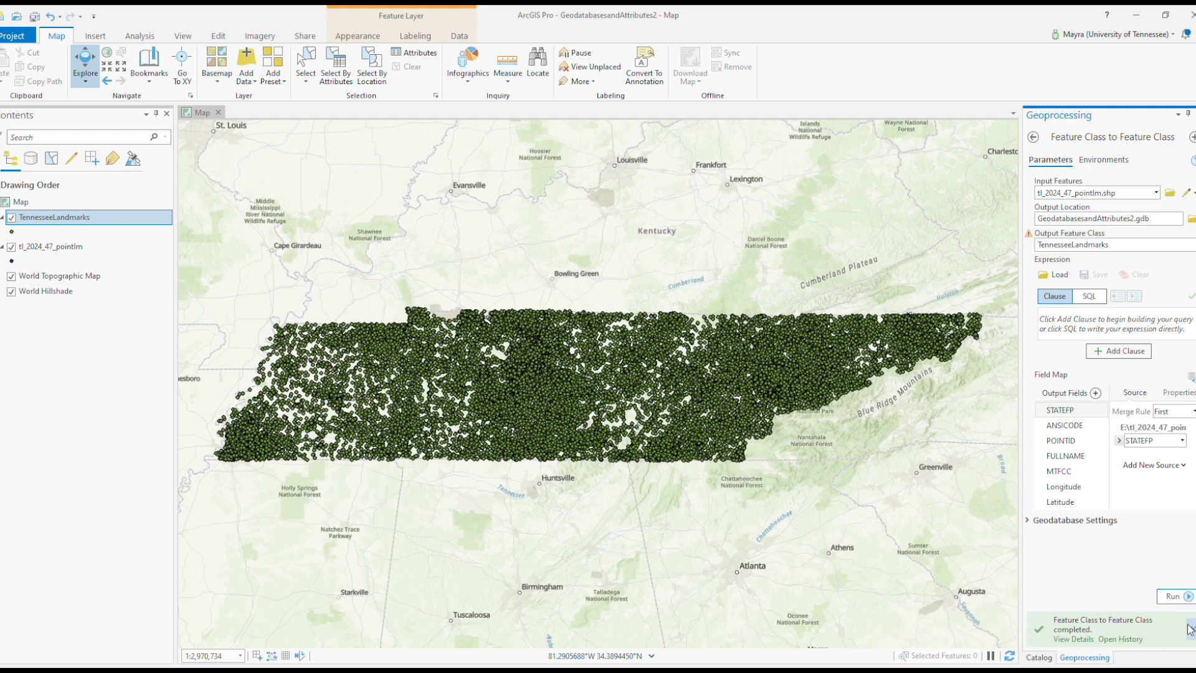
click(1194, 114)
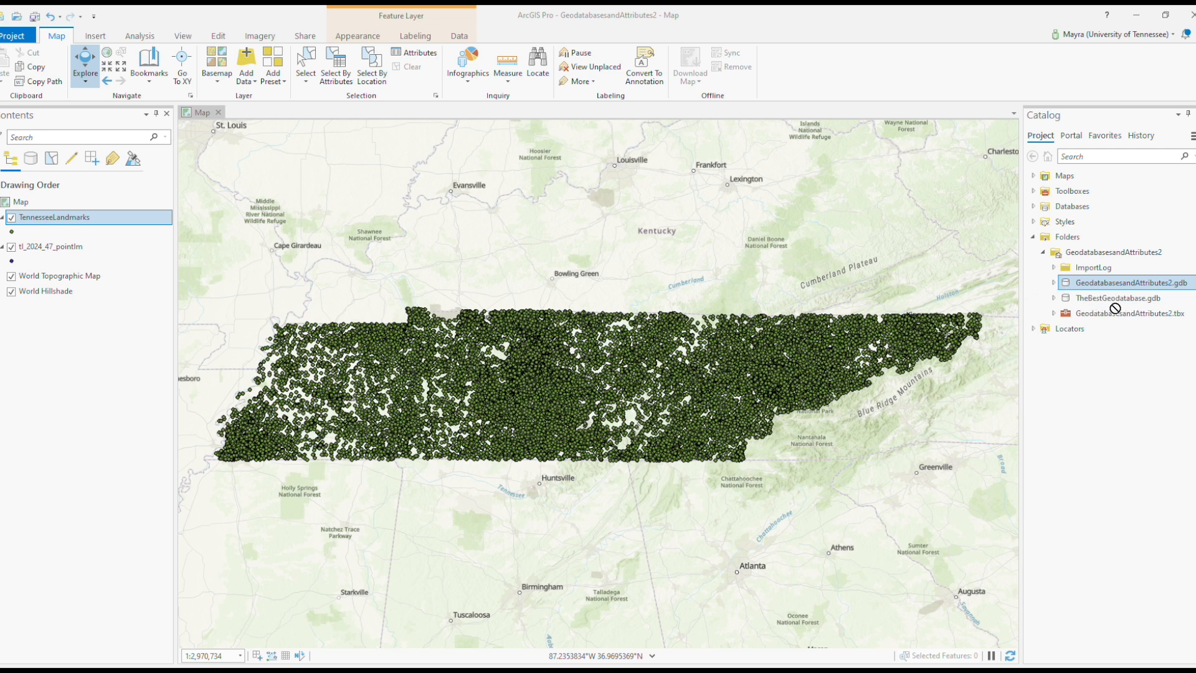
- Try to copy the landmark data from the map's layer list into TheBestGeodatabase.gdb
drag(1116, 308, 1114, 302)
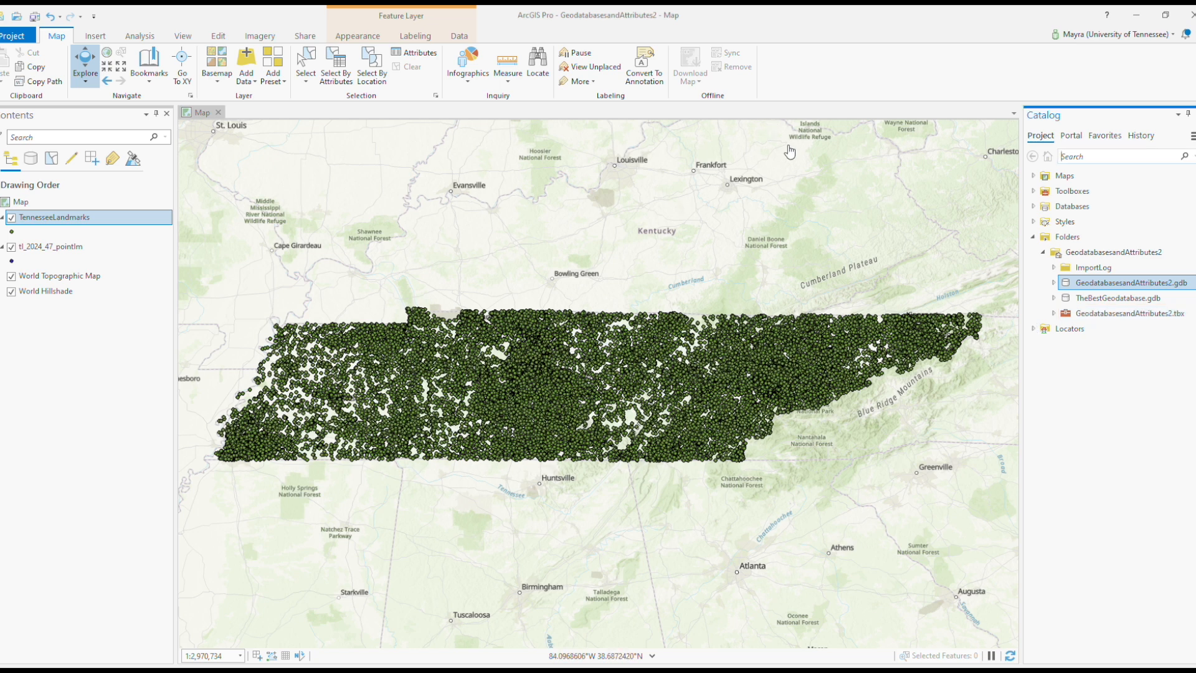
click(1081, 298)
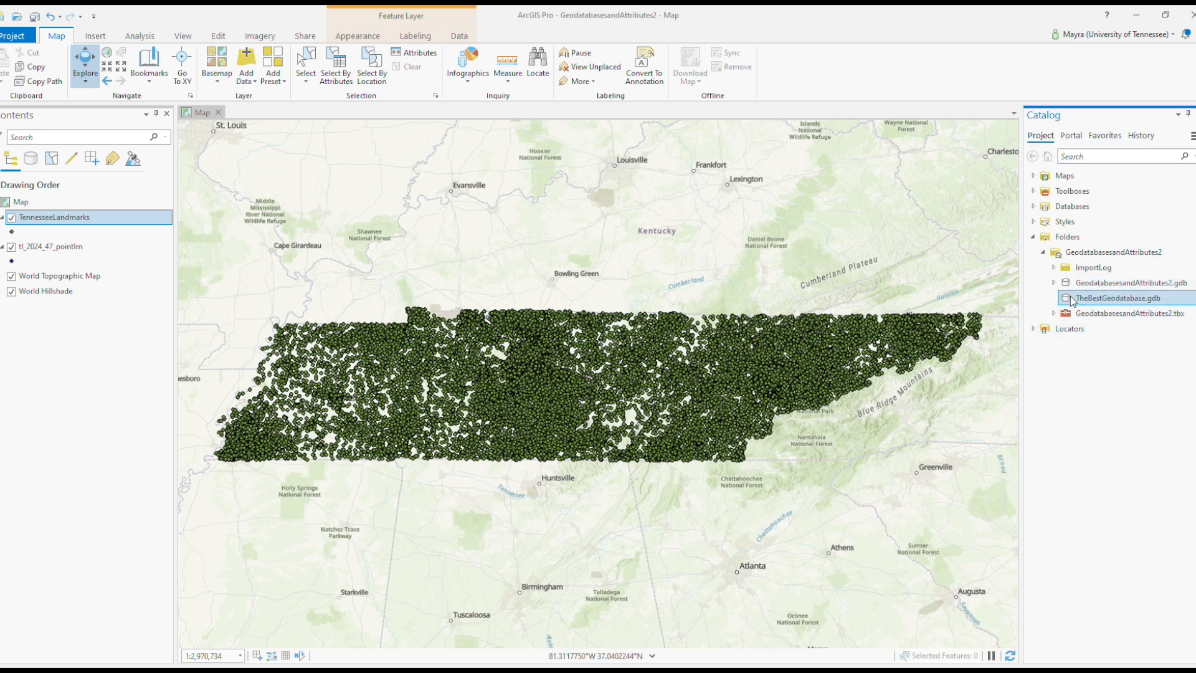
click(289, 671)
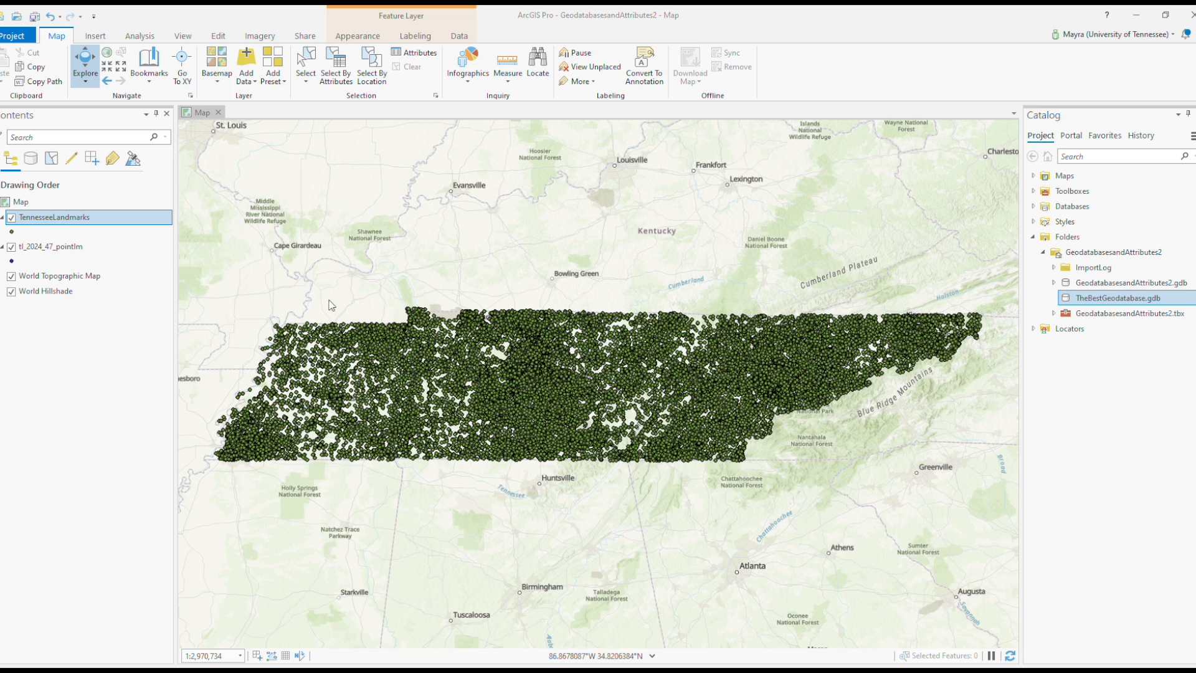
drag(300, 314, 1094, 303)
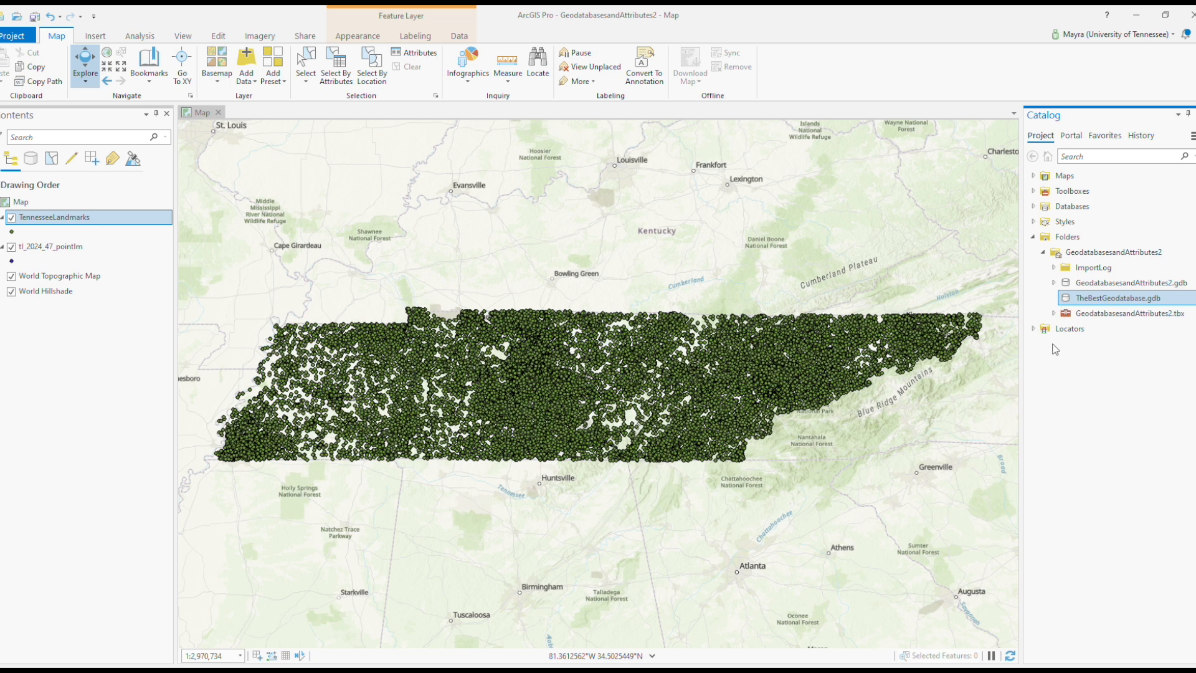
click(1066, 488)
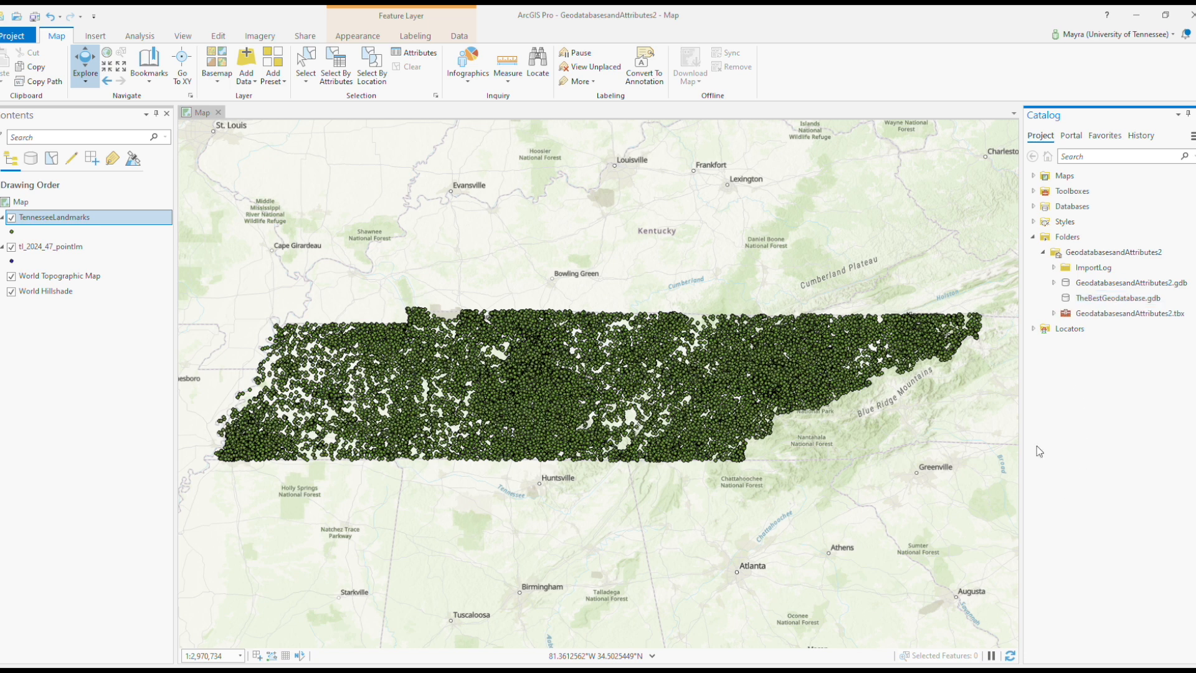
- Copy the TennesseeLandmarks feature class from GeodatabasesandAttributes2.gdb into TheBestGeodatabase.gdb
click(1054, 282)
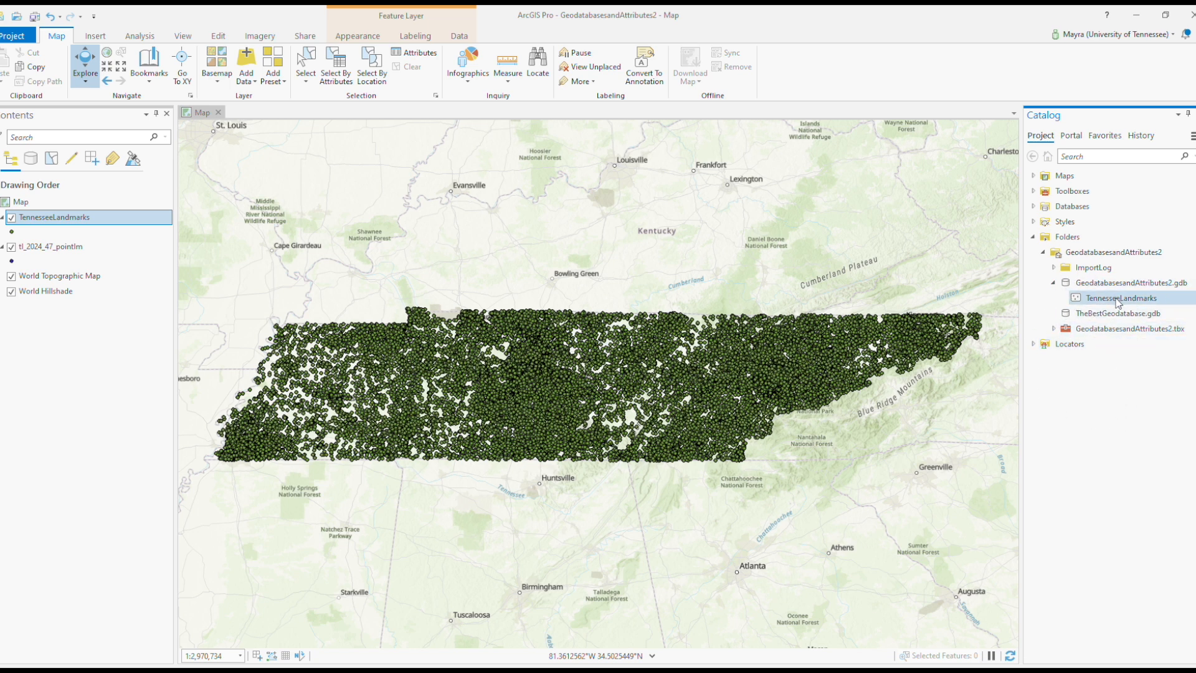
drag(1090, 300, 1115, 317)
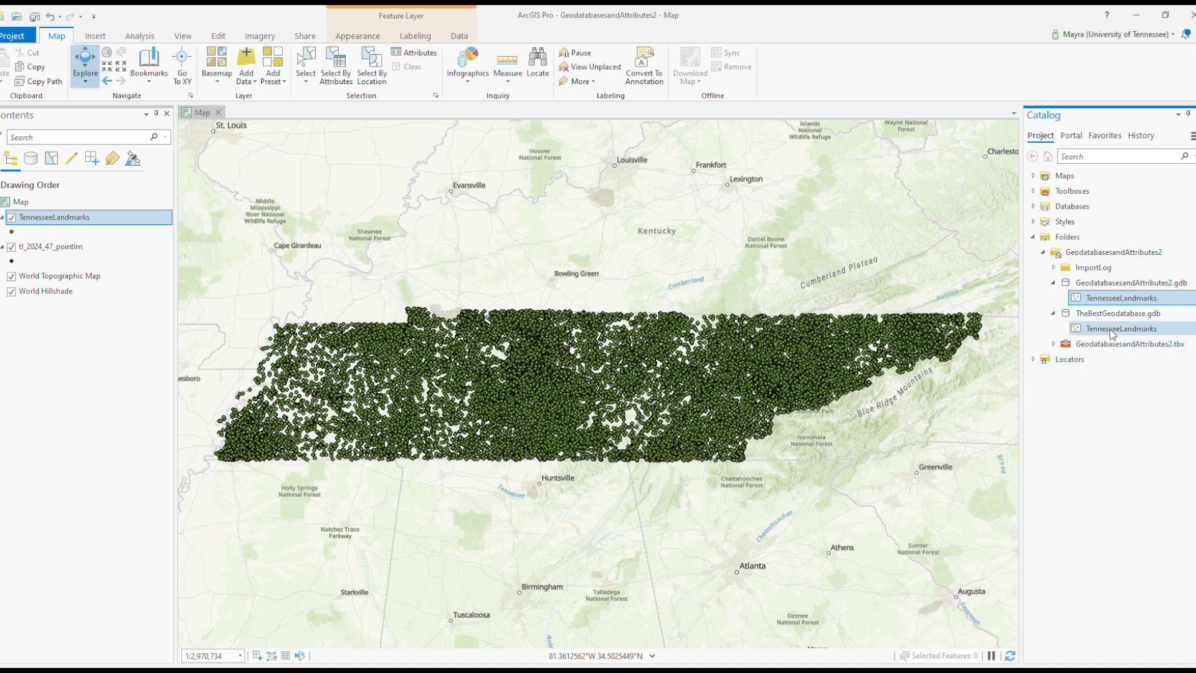
click(1114, 334)
click(1115, 299)
click(1115, 334)
- Add the TennesseeLandmarks copy from TheBestGeodatabase.gdb to the map and remove that layer again
drag(1113, 333, 83, 344)
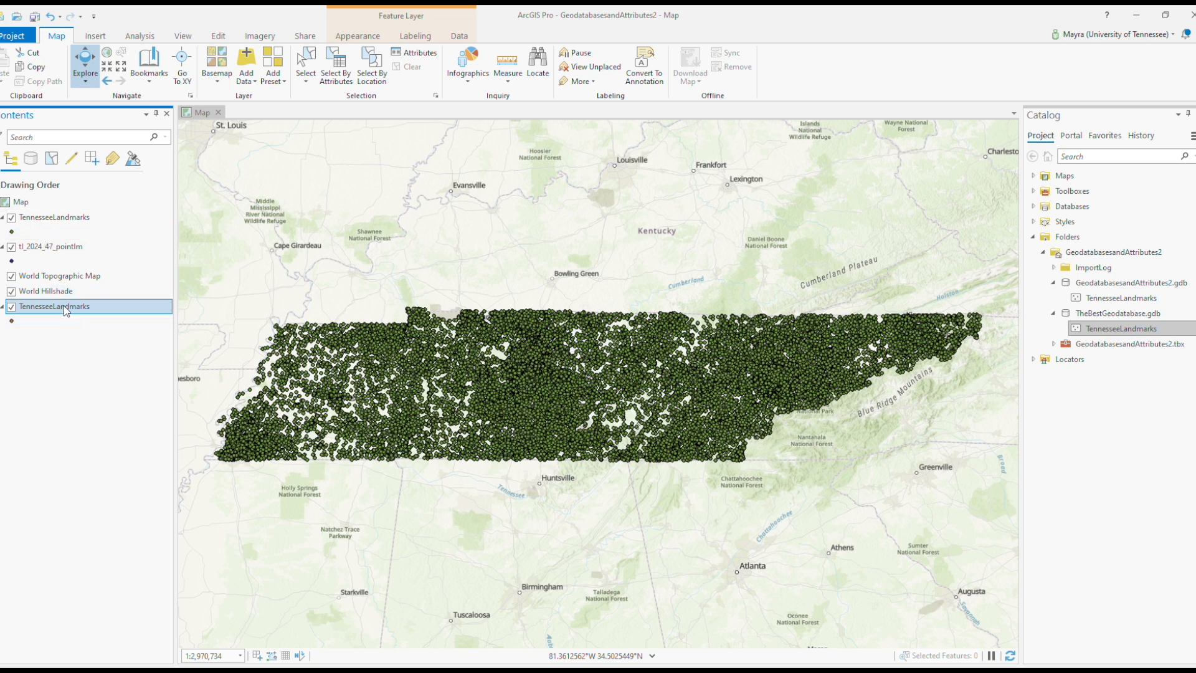
key(Delete)
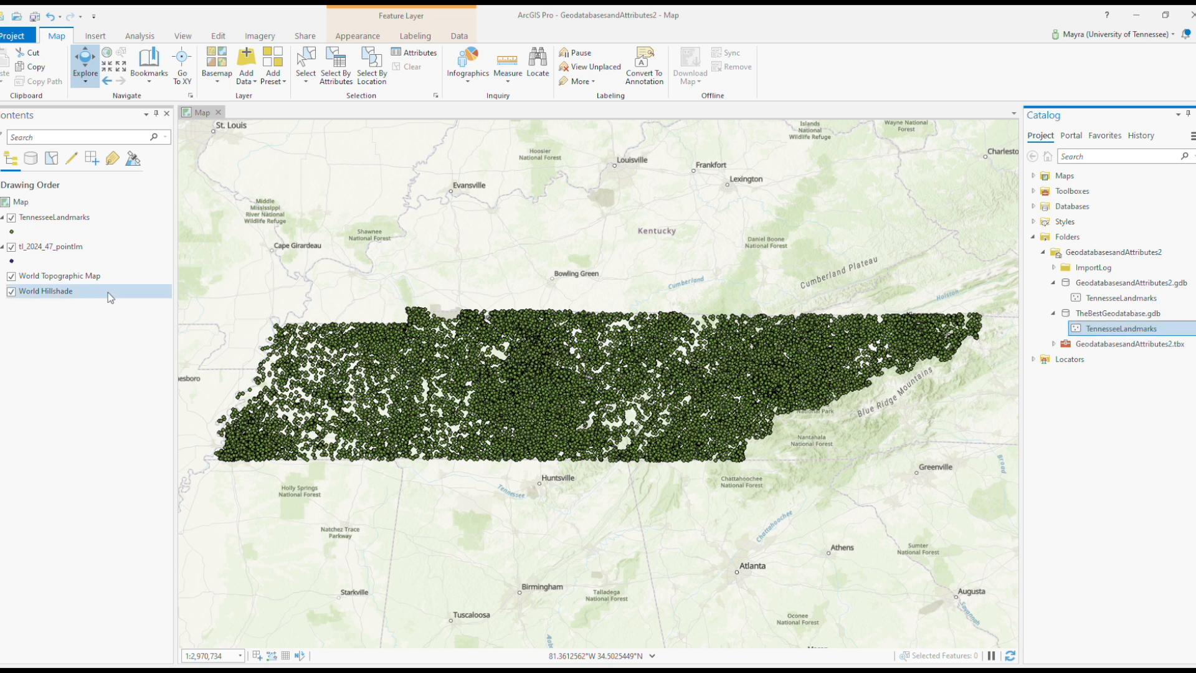
- Rename the TennesseeLandmarks feature class in TheBestGeodatabase.gdb as TennMarks
click(1109, 330)
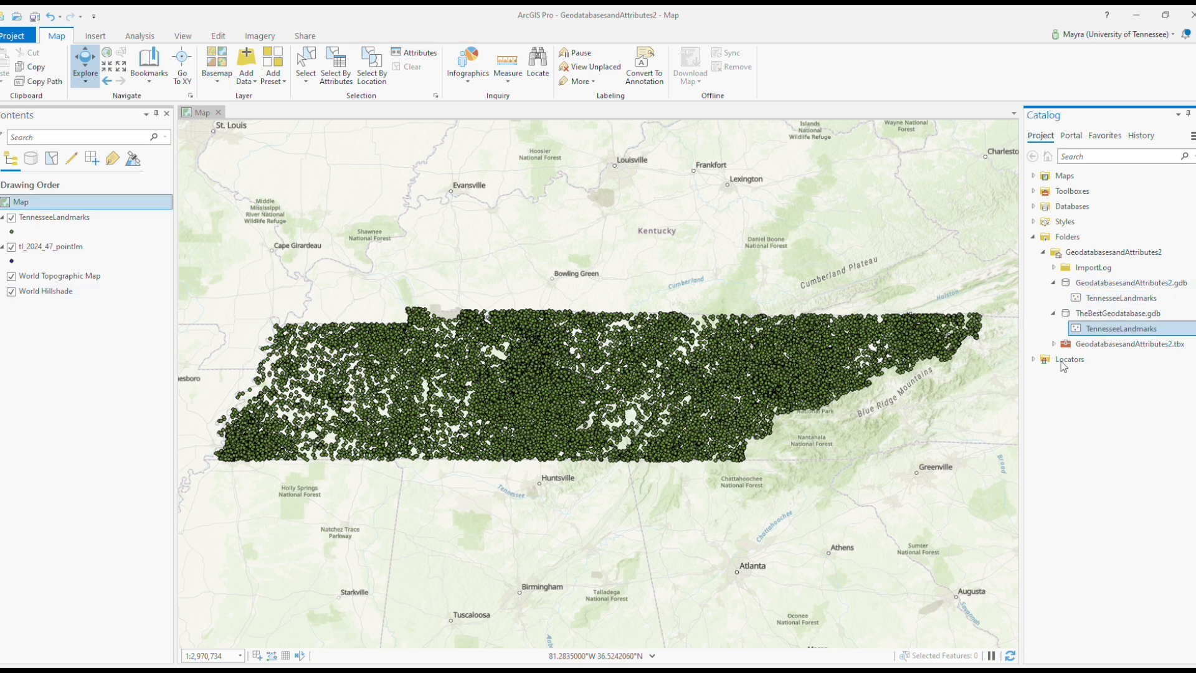
key(F2)
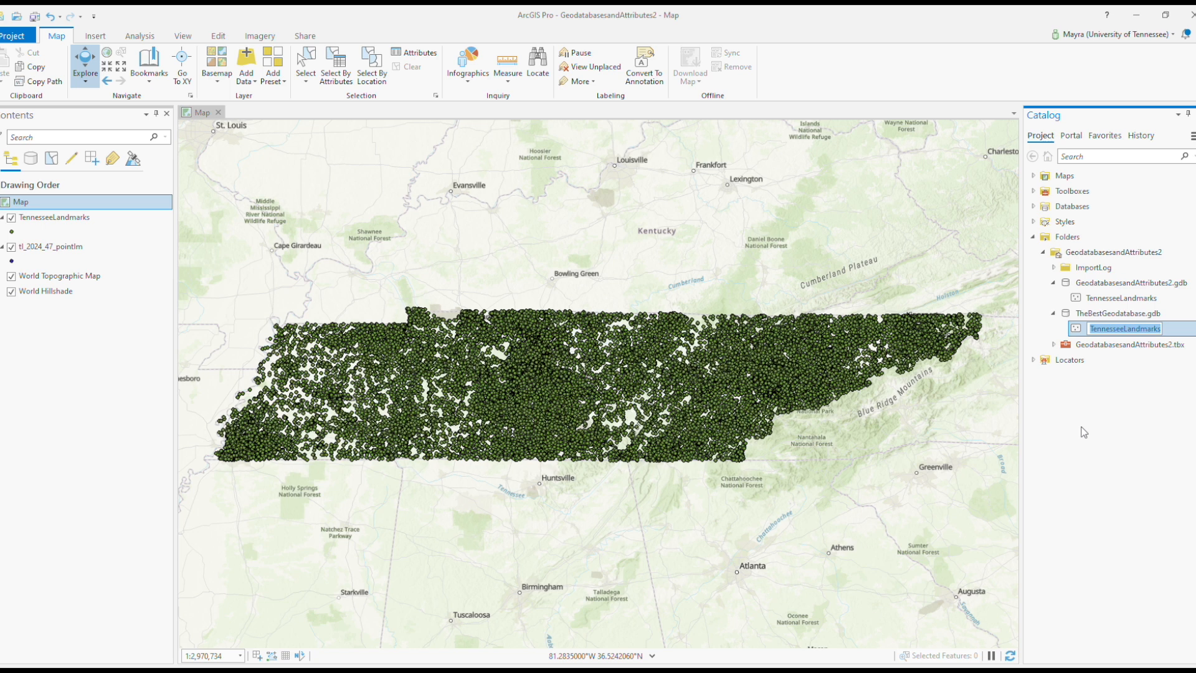
text(TennM)
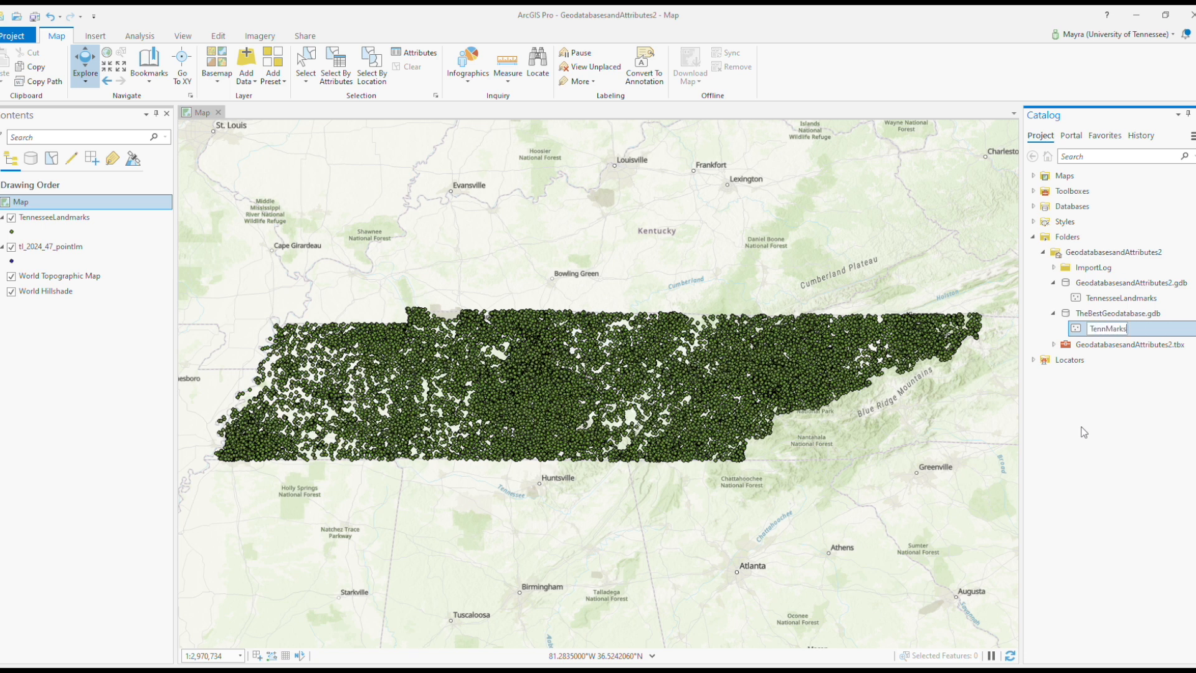
key(Return)
click(1087, 358)
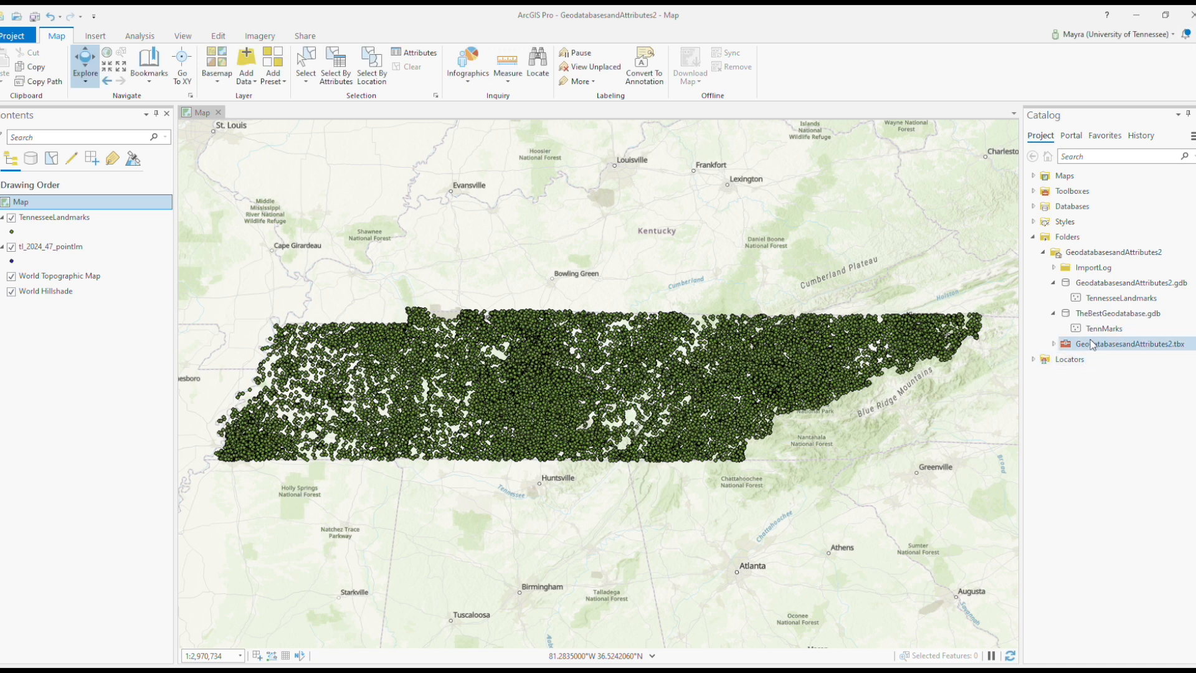
- Add TennMarks to the map and place its layer between TennesseeLandmarks and tl_2024_47_pointlm
drag(1097, 328, 69, 327)
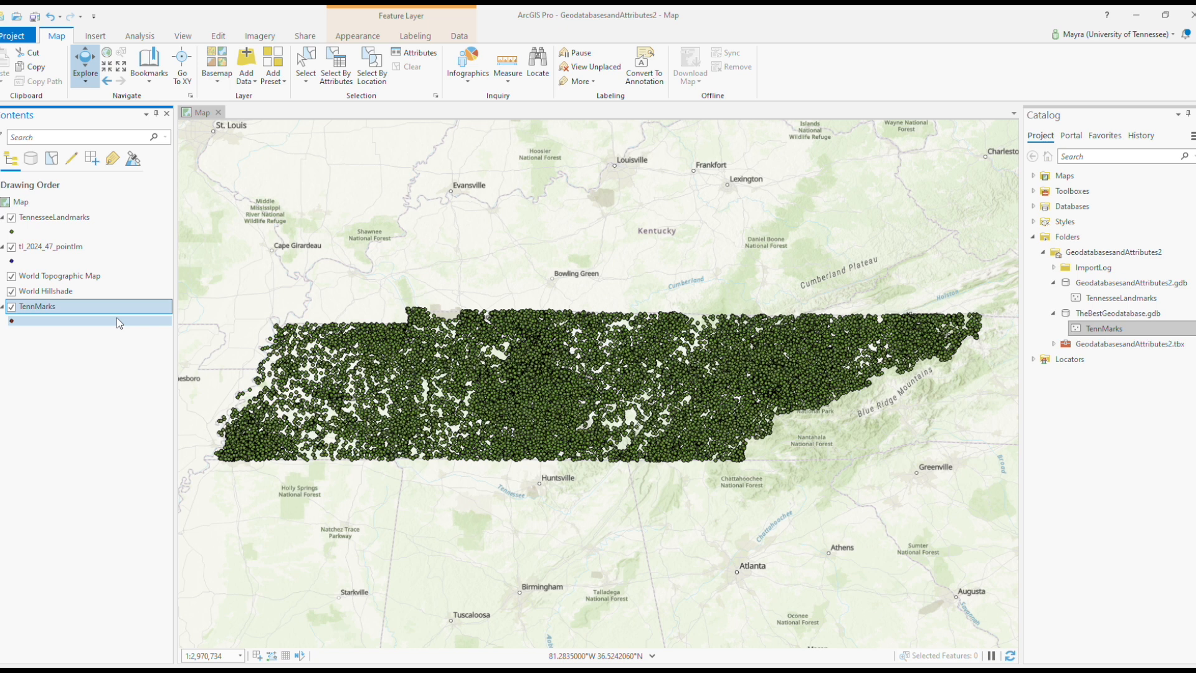
drag(75, 303, 62, 246)
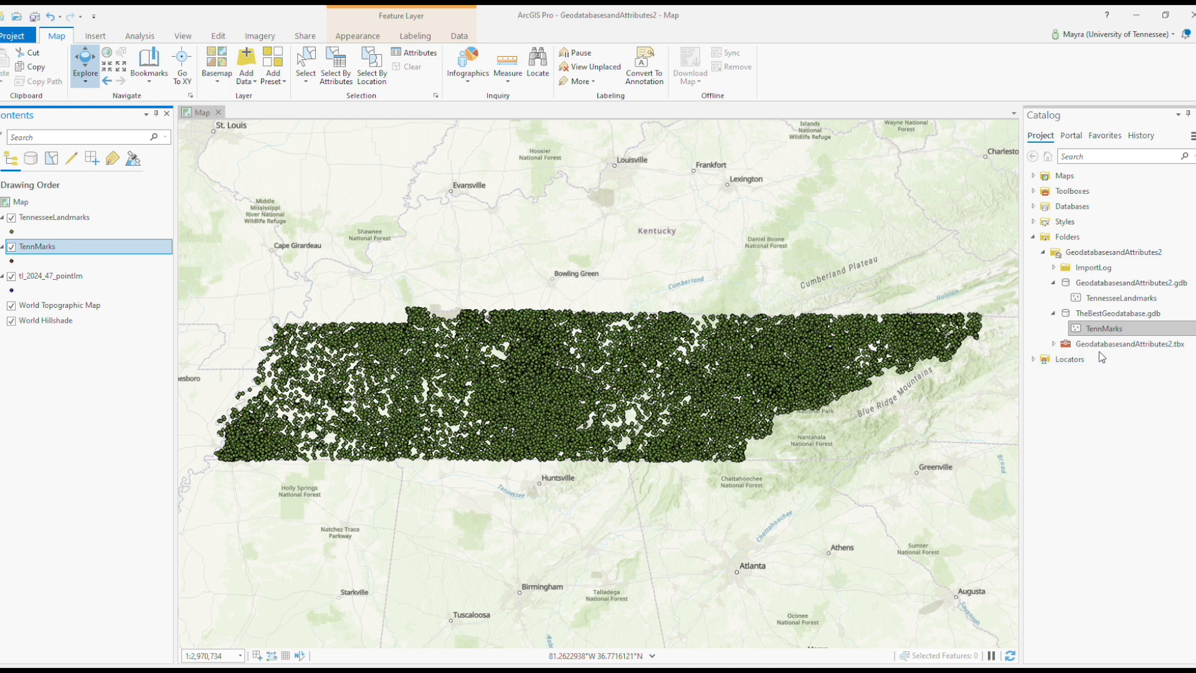
- Delete the TennMarks feature class from TheBestGeodatabase.gdb
click(1123, 324)
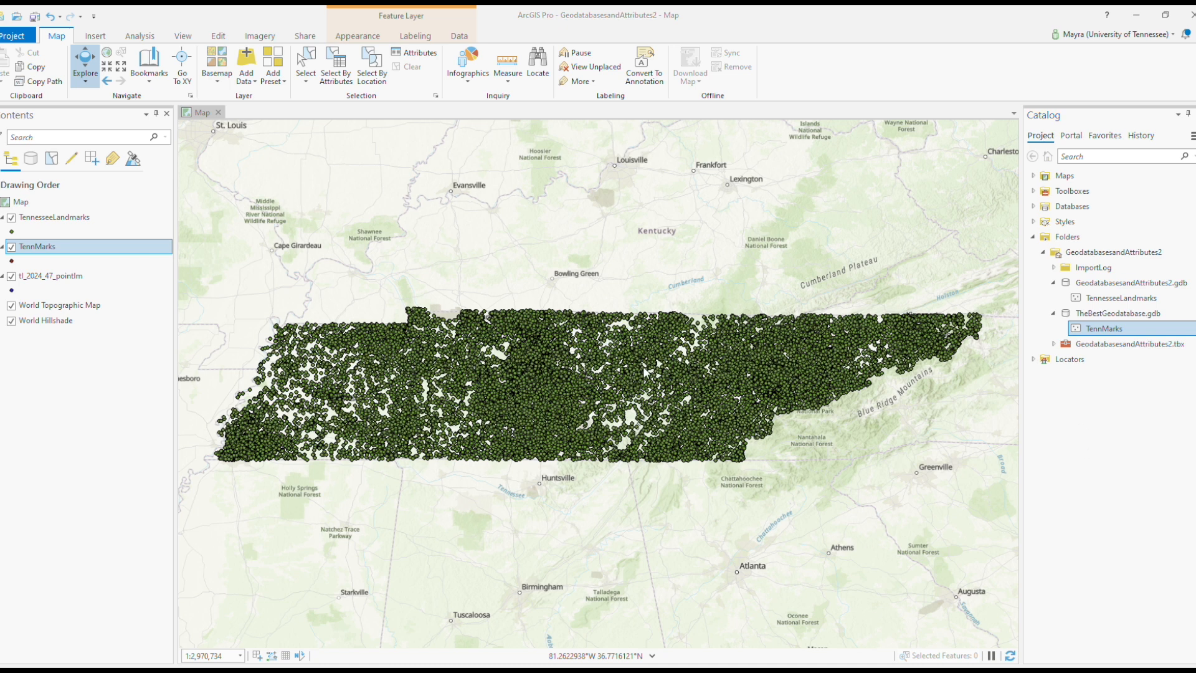
- Open the metadata of the TennesseeLandmarks feature class in GeodatabasesandAttributes2.gdb
click(1115, 297)
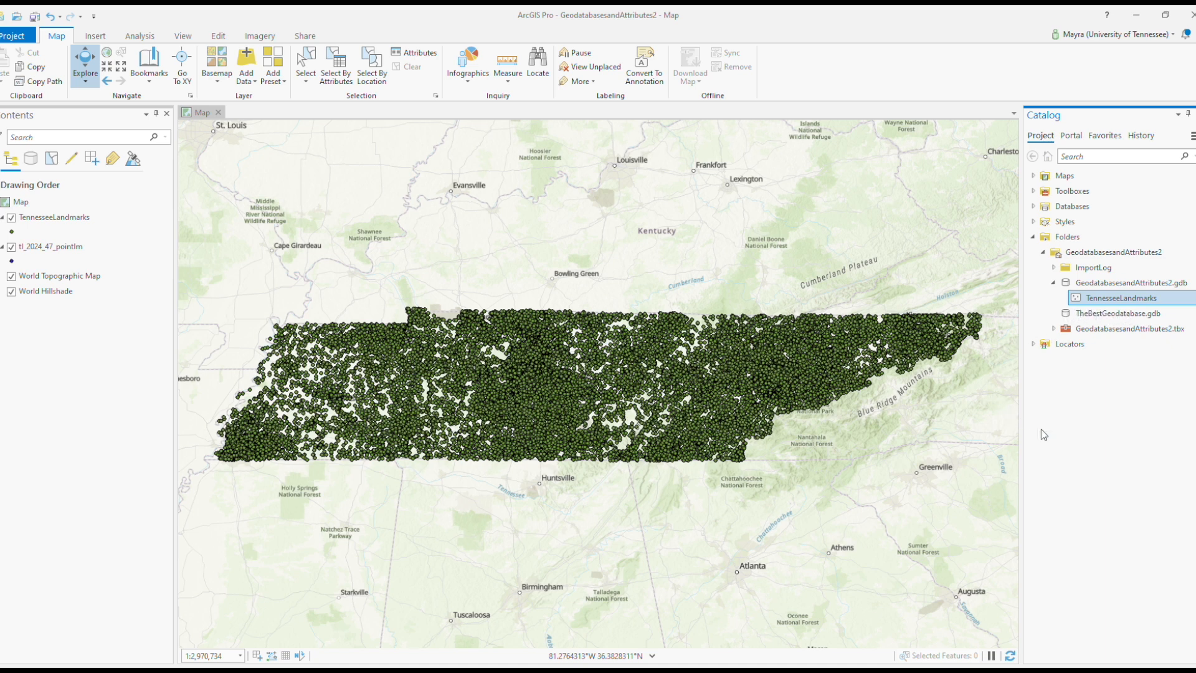
click(1063, 460)
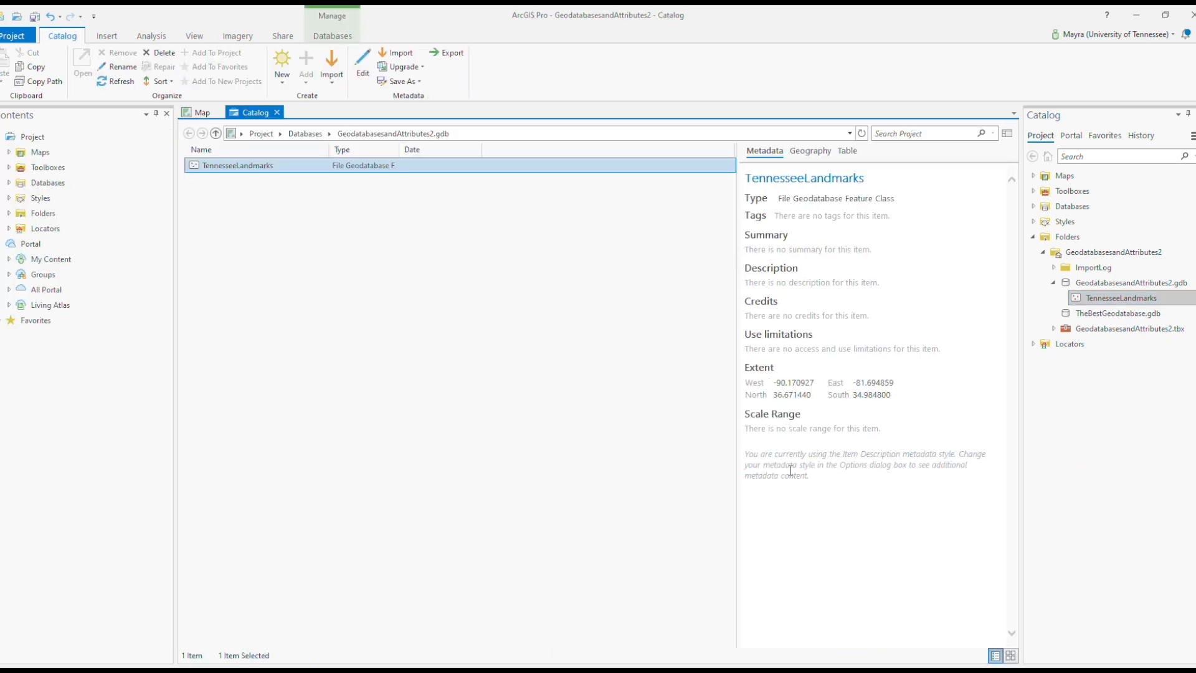
- Review the extent coordinates in the TennesseeLandmarks metadata and close the catalog view
drag(923, 396, 749, 380)
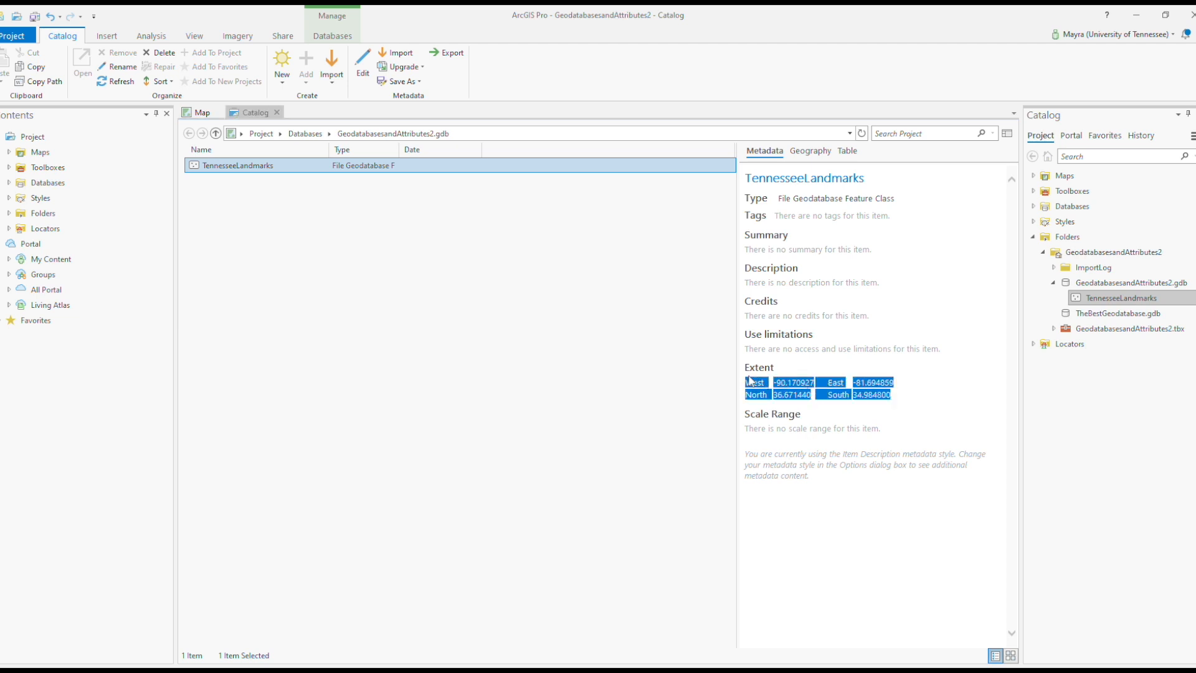
click(918, 410)
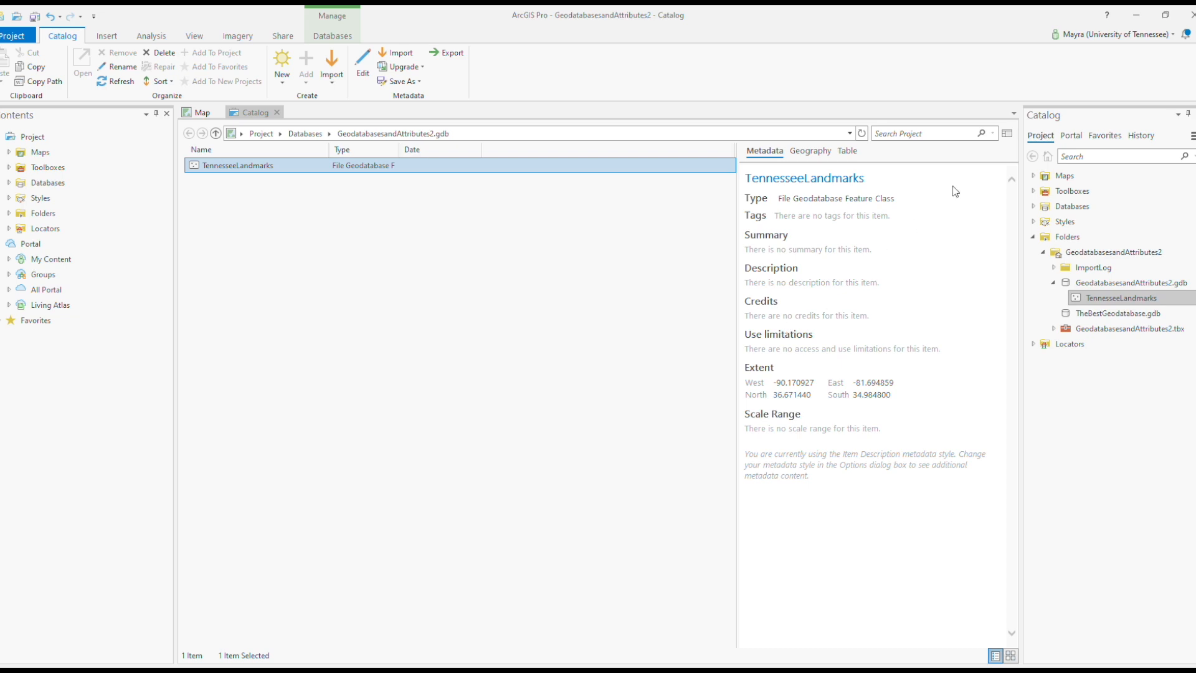
click(277, 112)
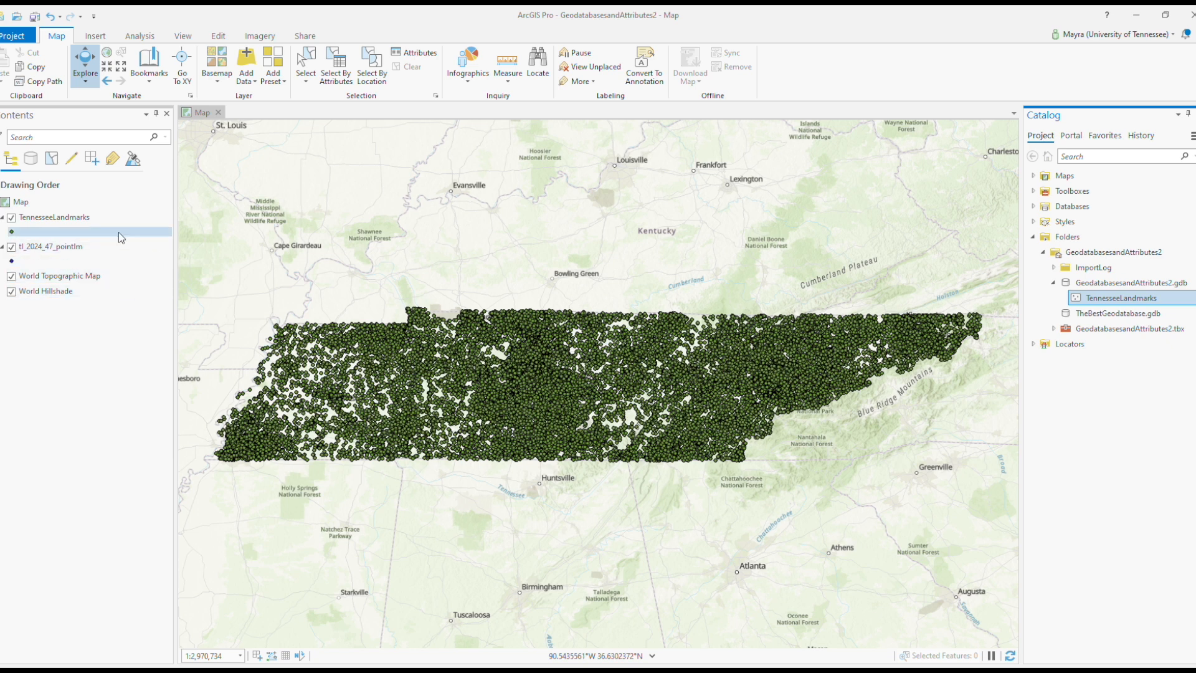
- Open the TennesseeLandmarks attribute table and delete its Longitude and Latitude fields
click(81, 219)
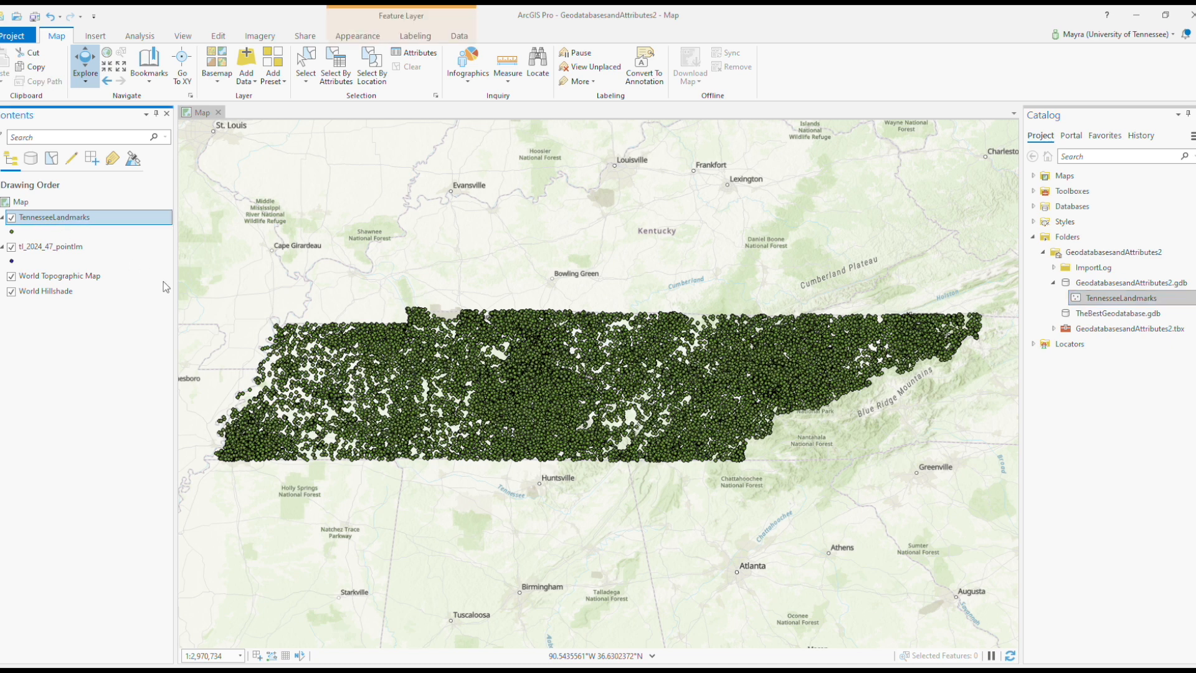
key(ctrl+t)
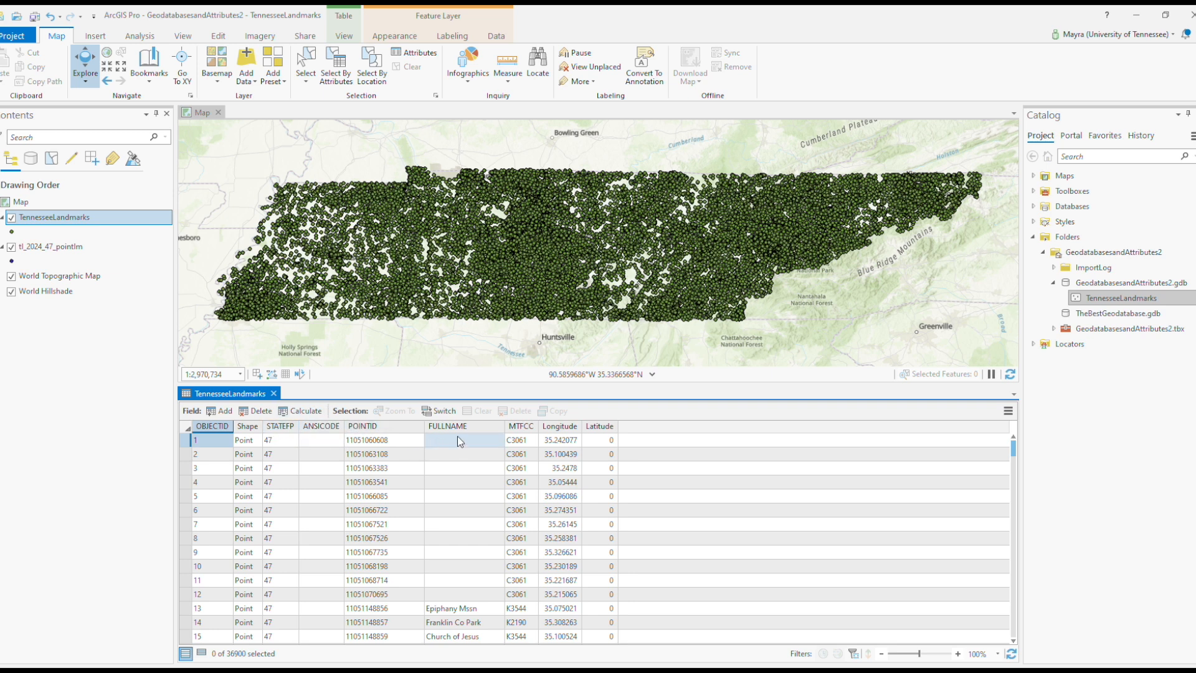
click(554, 435)
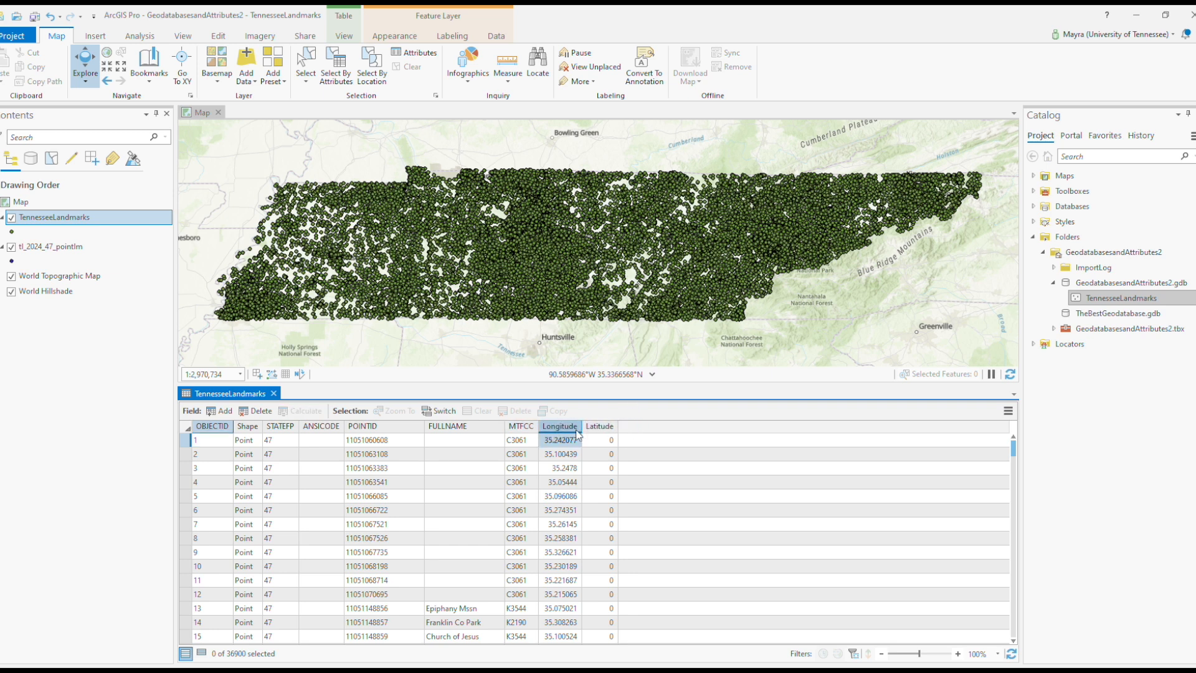
click(561, 428)
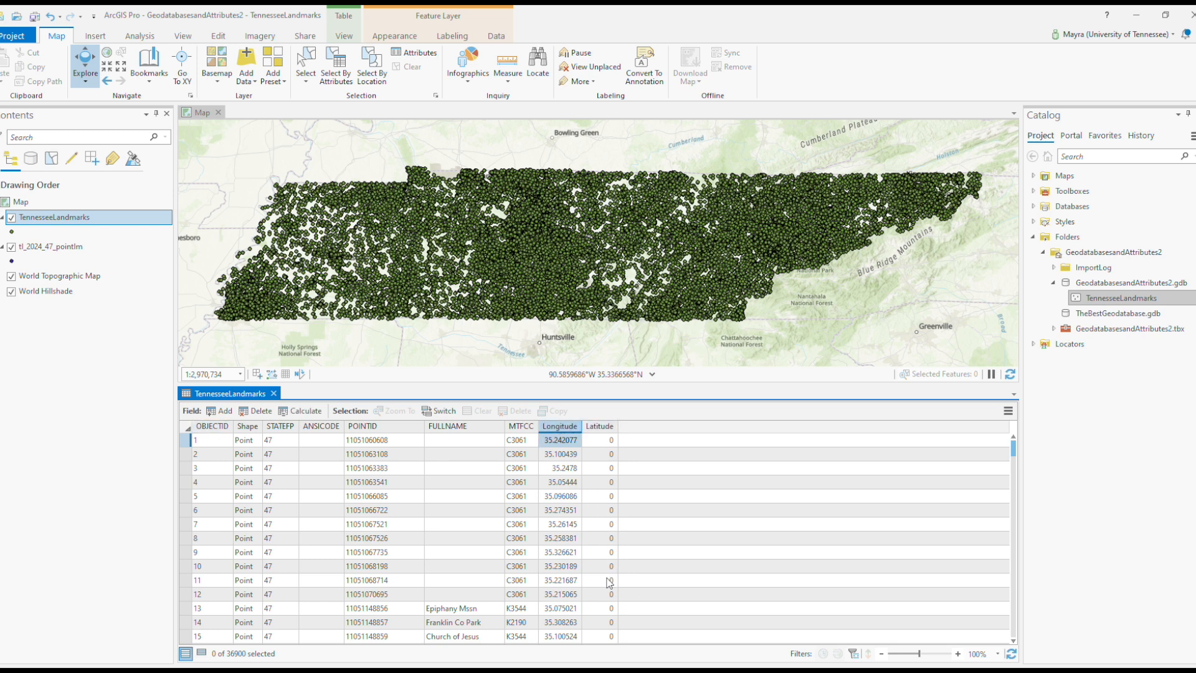
click(626, 375)
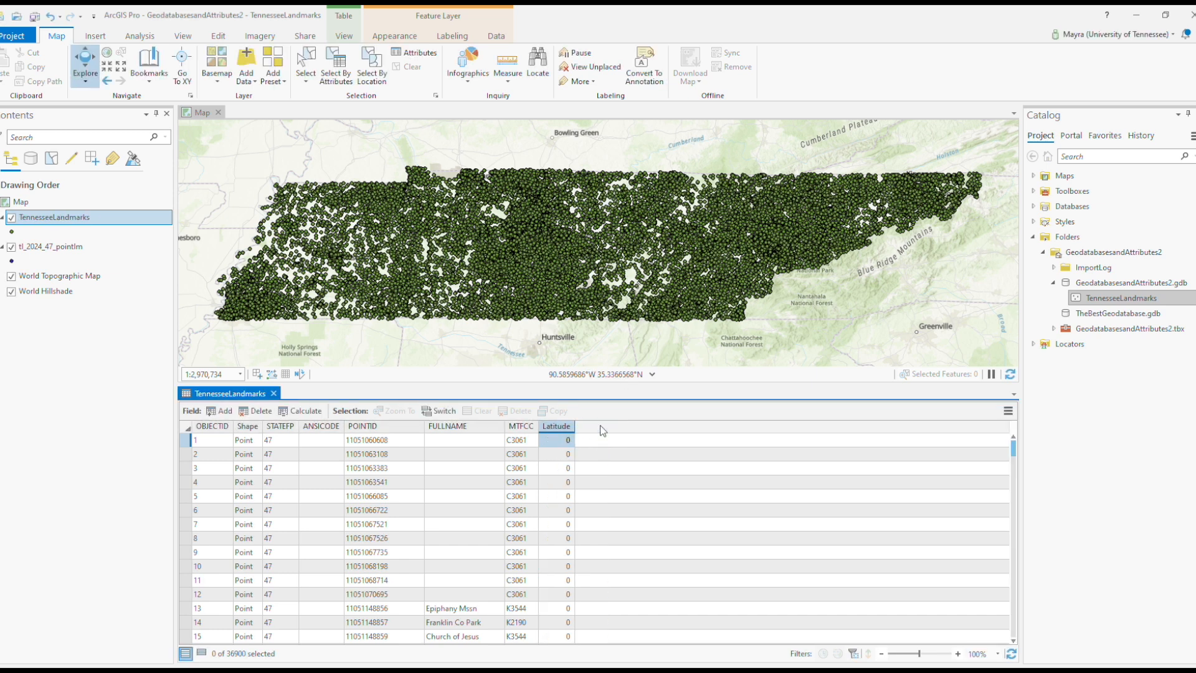
click(611, 588)
click(638, 369)
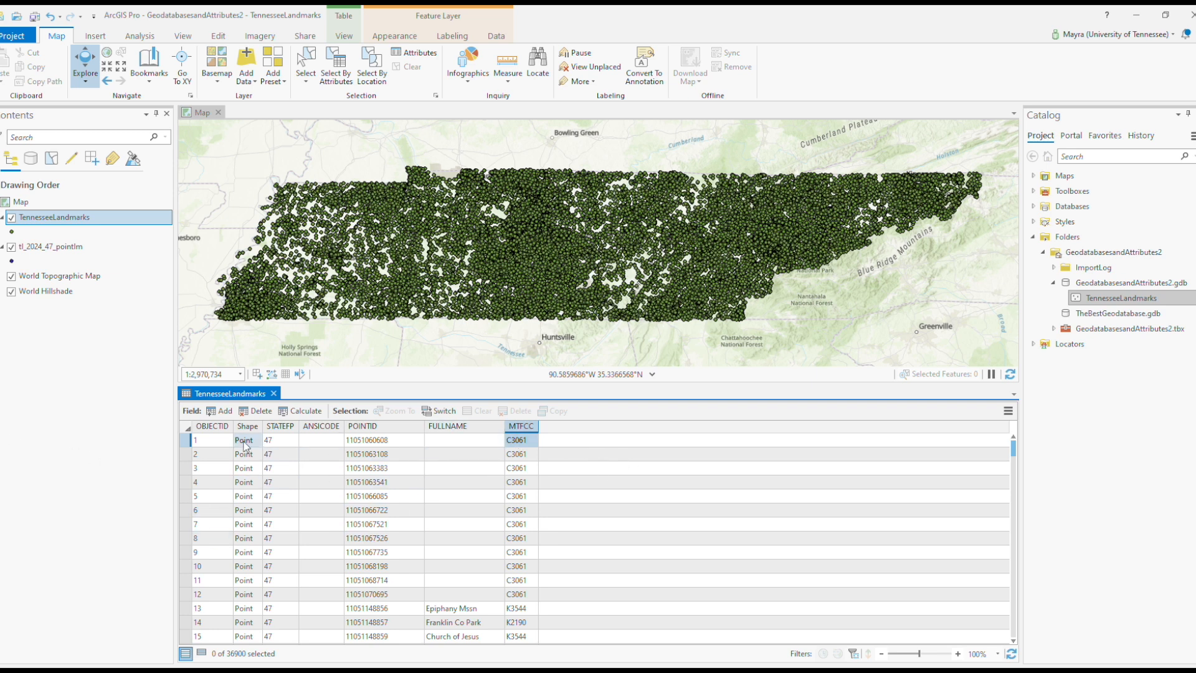
- Add a new field named Longitude with the Double data type to the TennesseeLandmarks table
drag(210, 427, 311, 427)
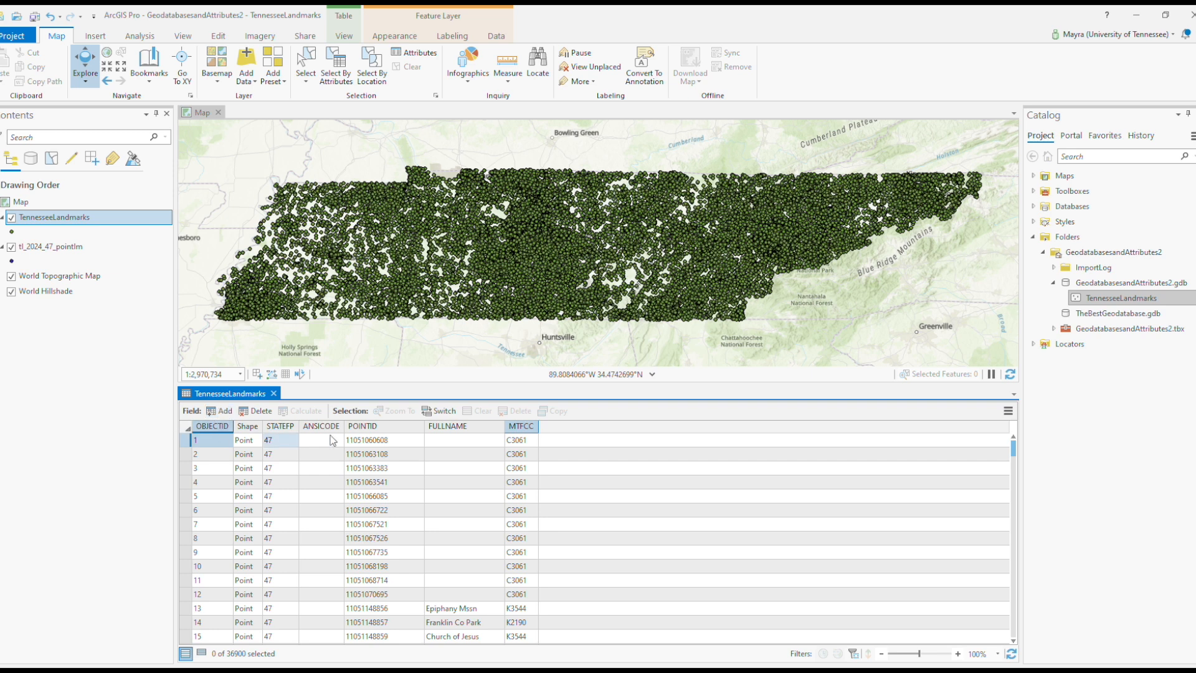
click(209, 412)
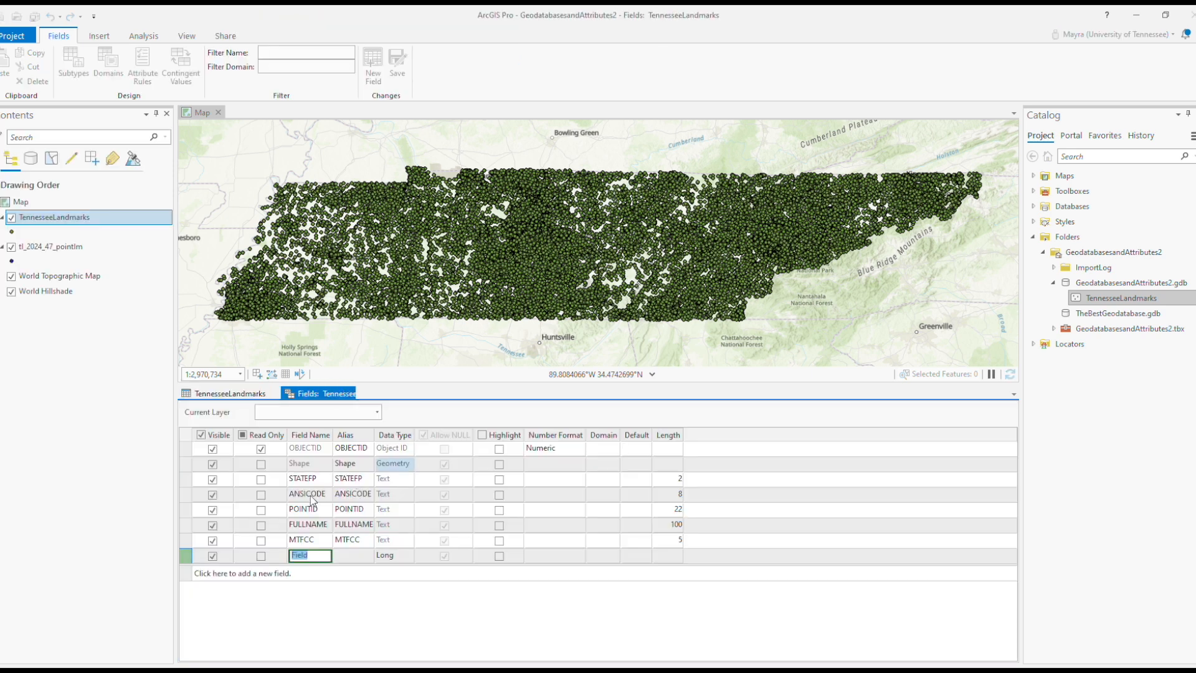
text(Longitude)
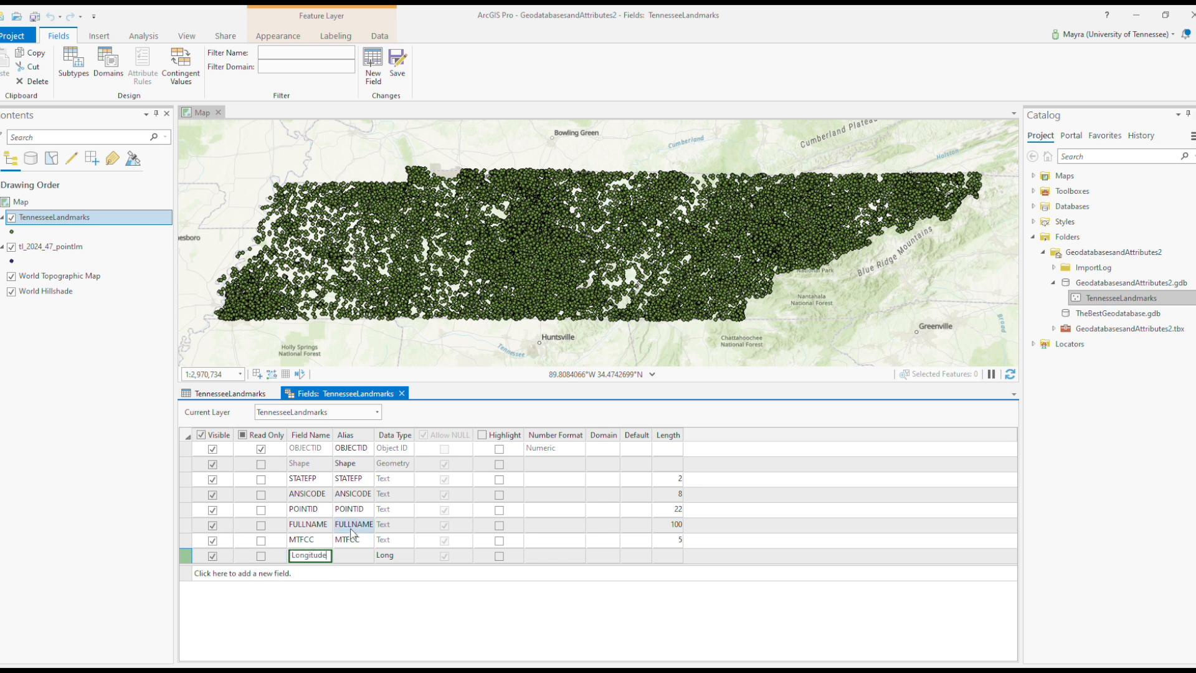
key(Return)
click(403, 554)
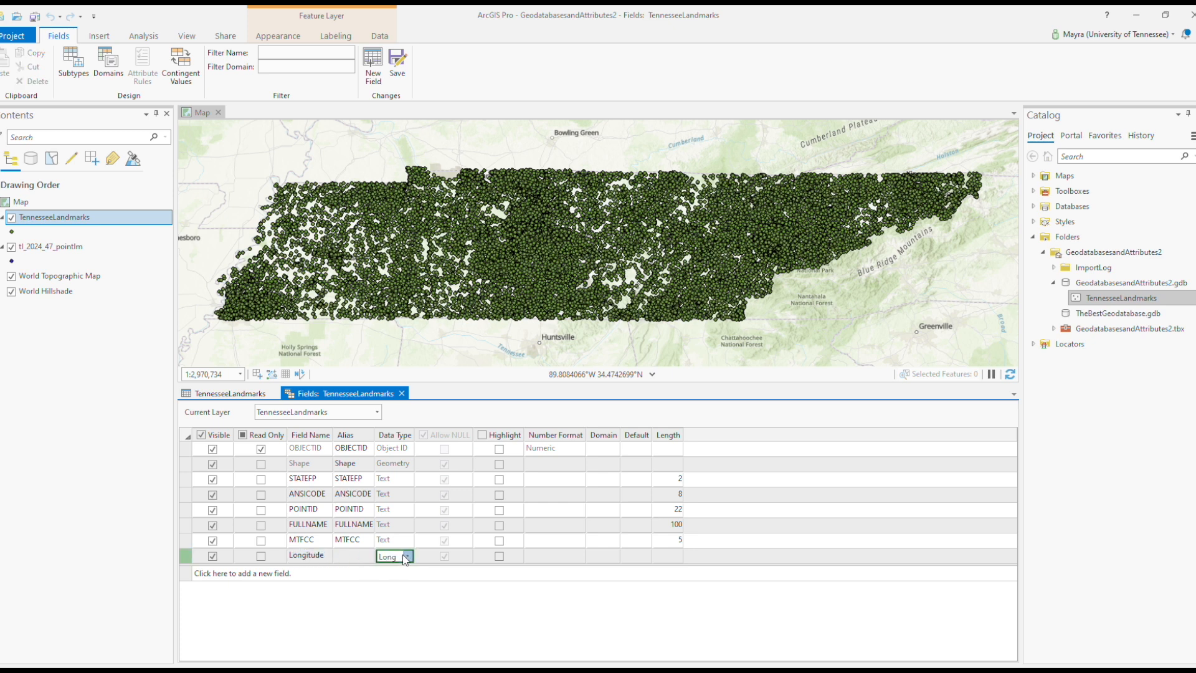
click(388, 601)
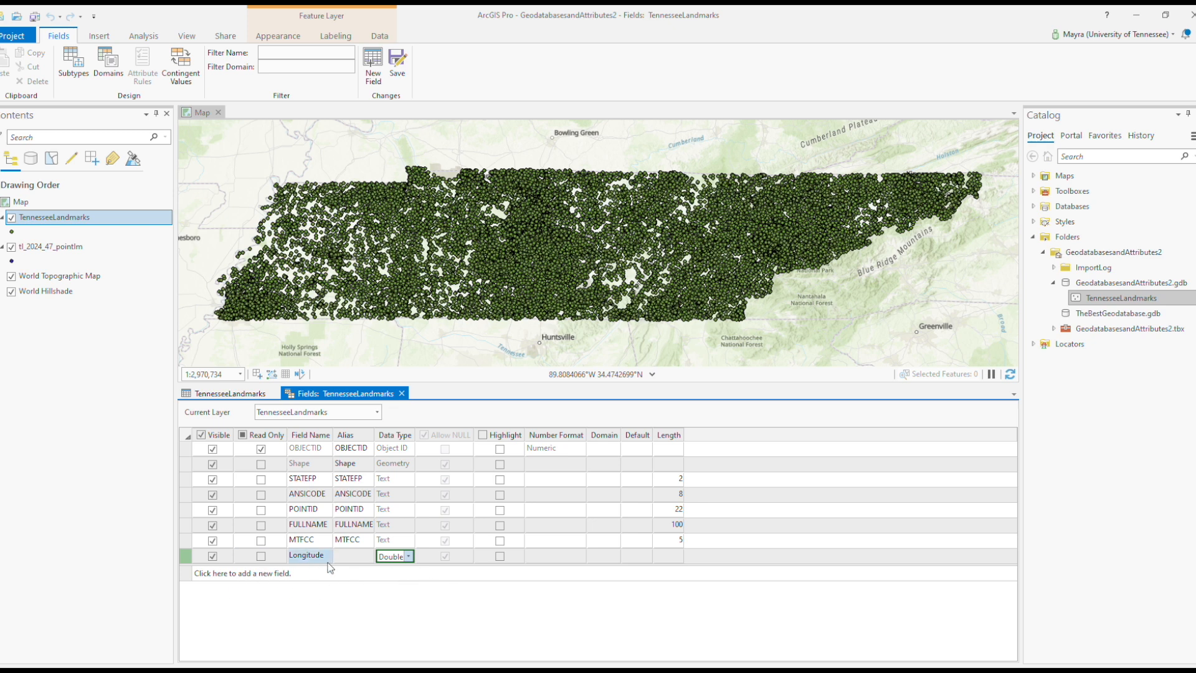
- Add a Latitude field with the Double data type, save the field changes and close the fields view
click(275, 573)
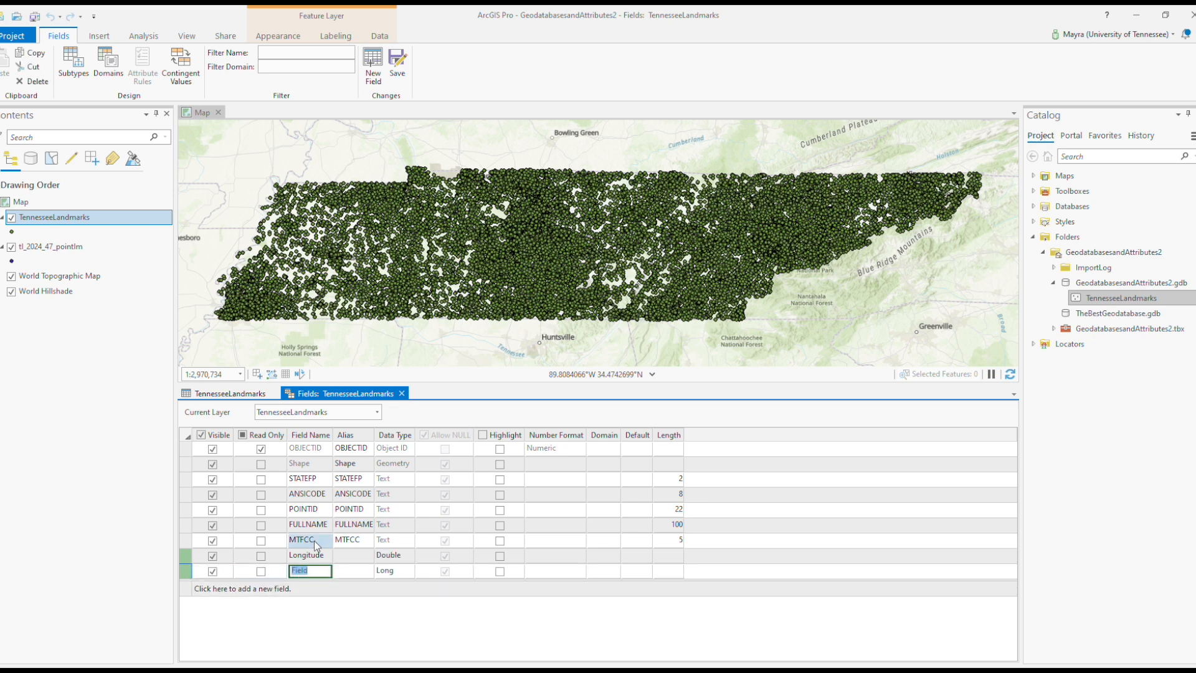
text(Latitude)
click(387, 572)
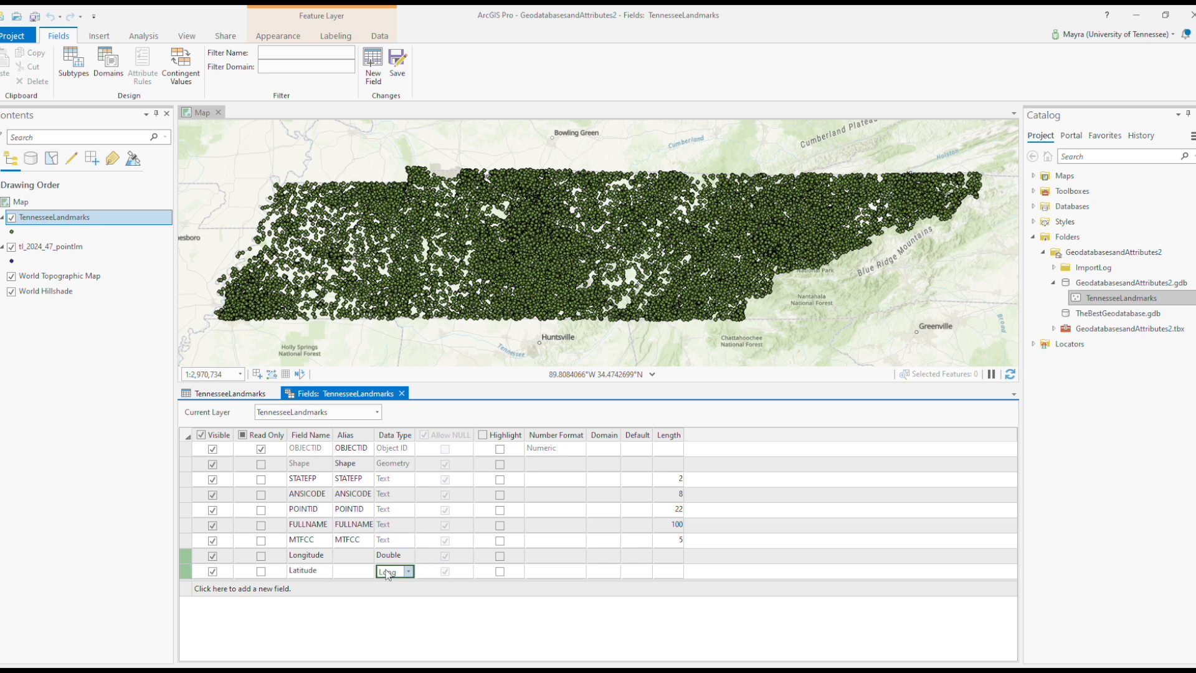
click(386, 627)
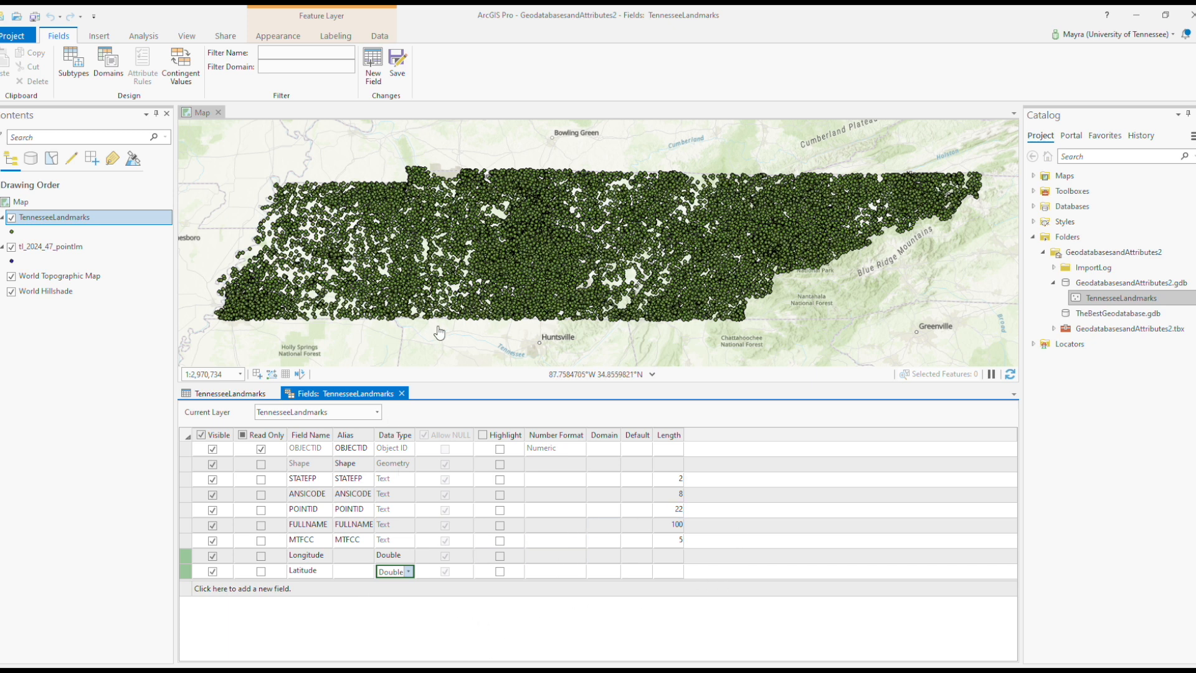
click(402, 72)
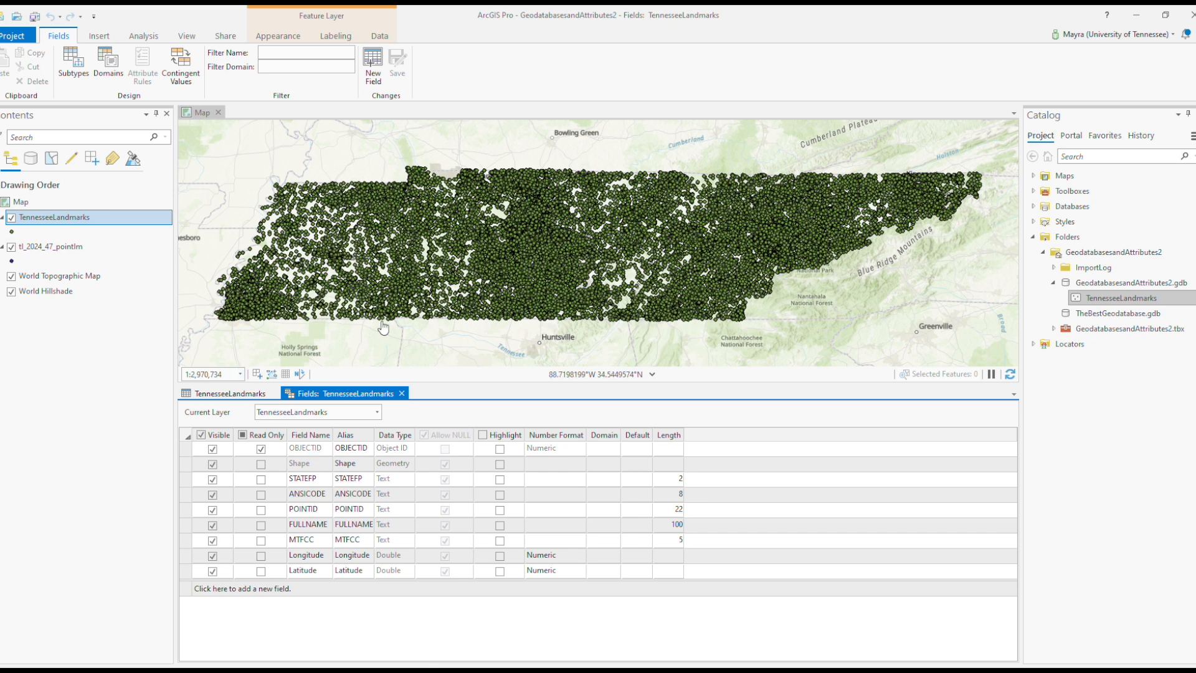
click(401, 393)
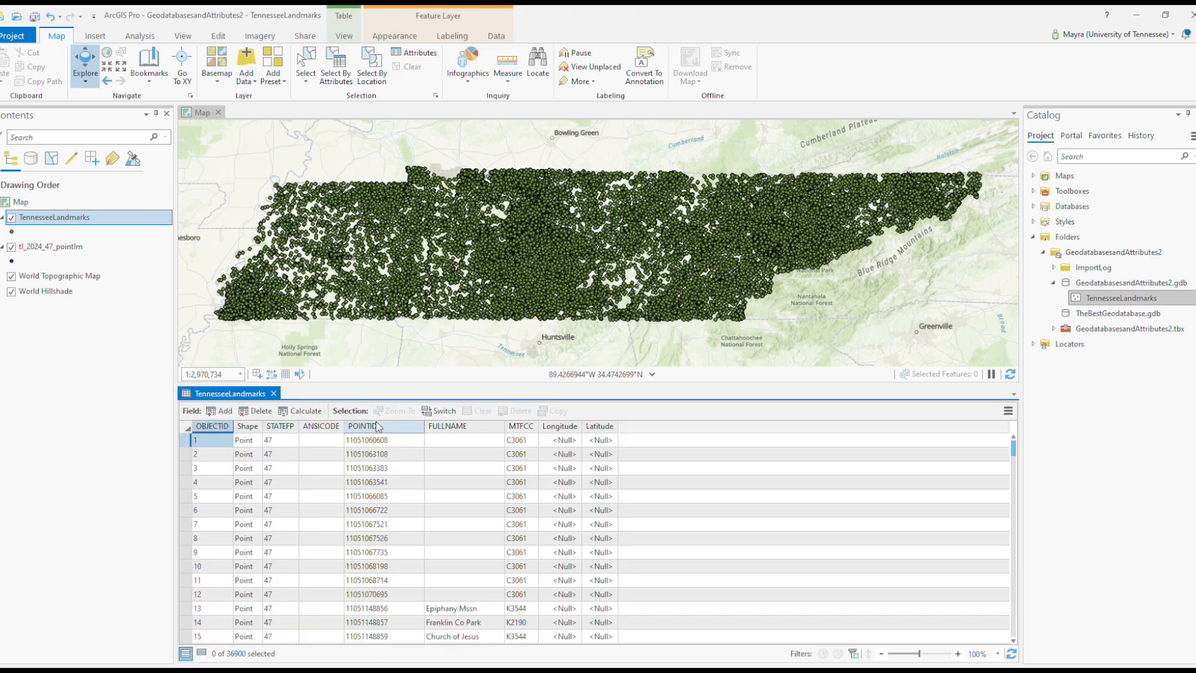
- Reopen the TennesseeLandmarks attribute table and sort its records by FULLNAME in ascending order
click(274, 394)
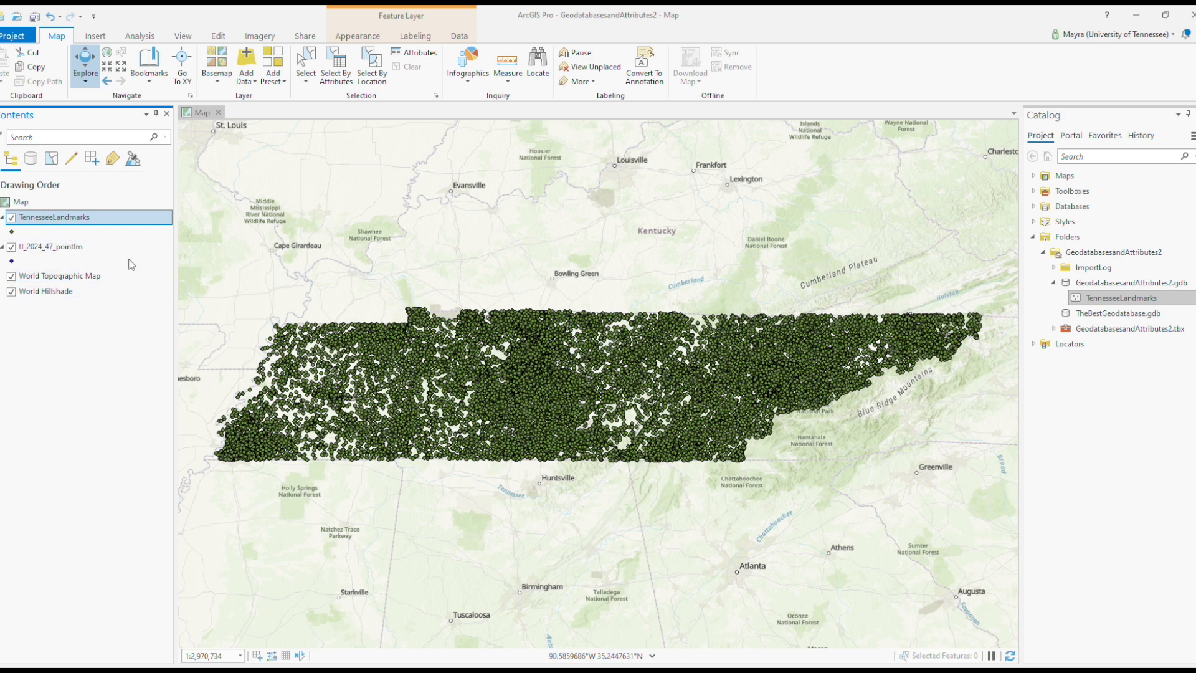
click(96, 273)
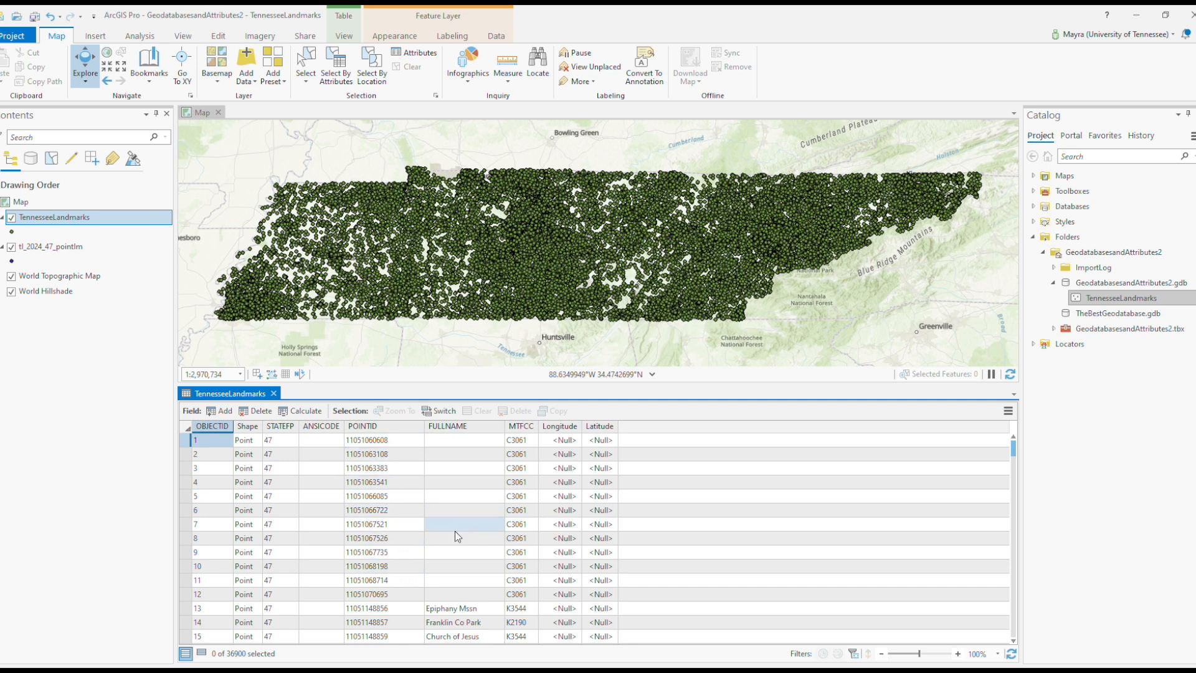
click(488, 425)
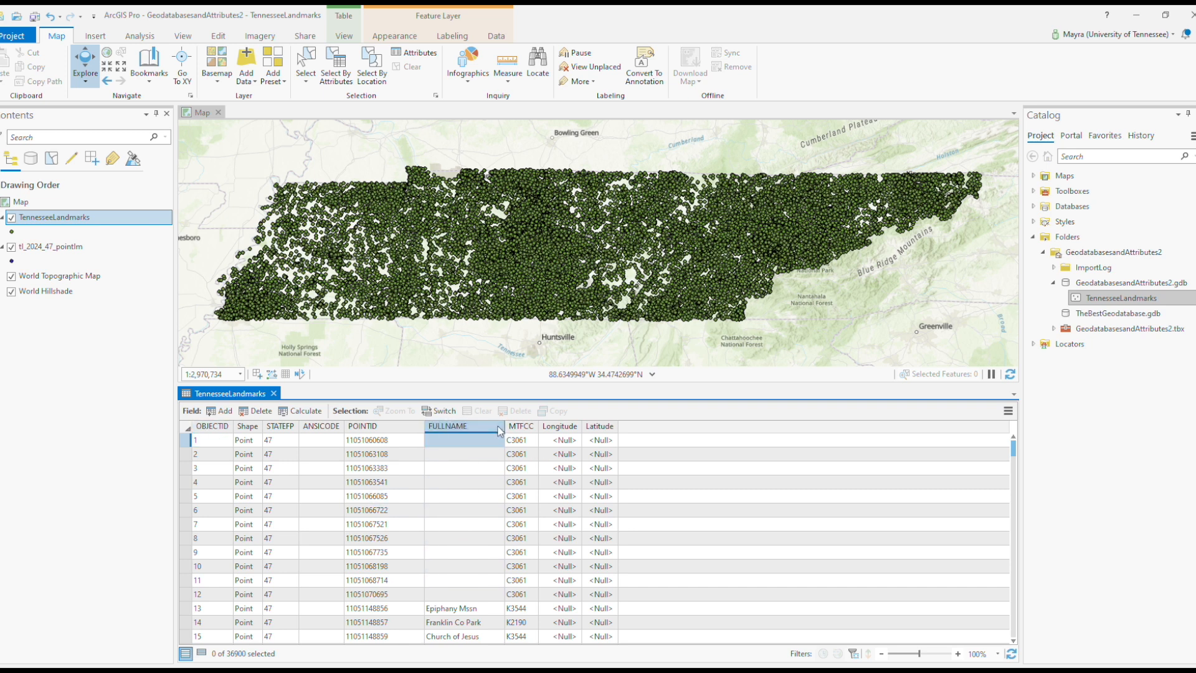
double_click(499, 429)
- Browse the sorted records from blank to named landmarks, and sort the table by FULLNAME in descending order
scroll(459, 557, down, 9)
scroll(474, 548, down, 7)
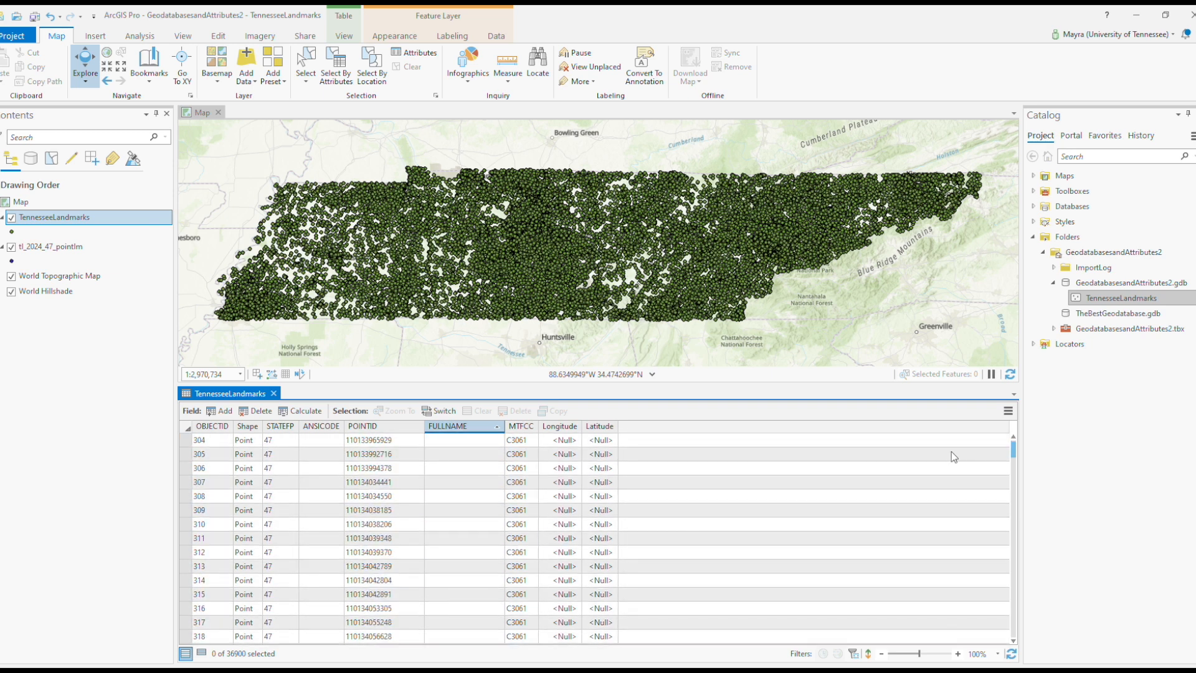
drag(1016, 454, 1008, 533)
scroll(557, 559, up, 10)
scroll(552, 557, up, 10)
scroll(542, 554, up, 20)
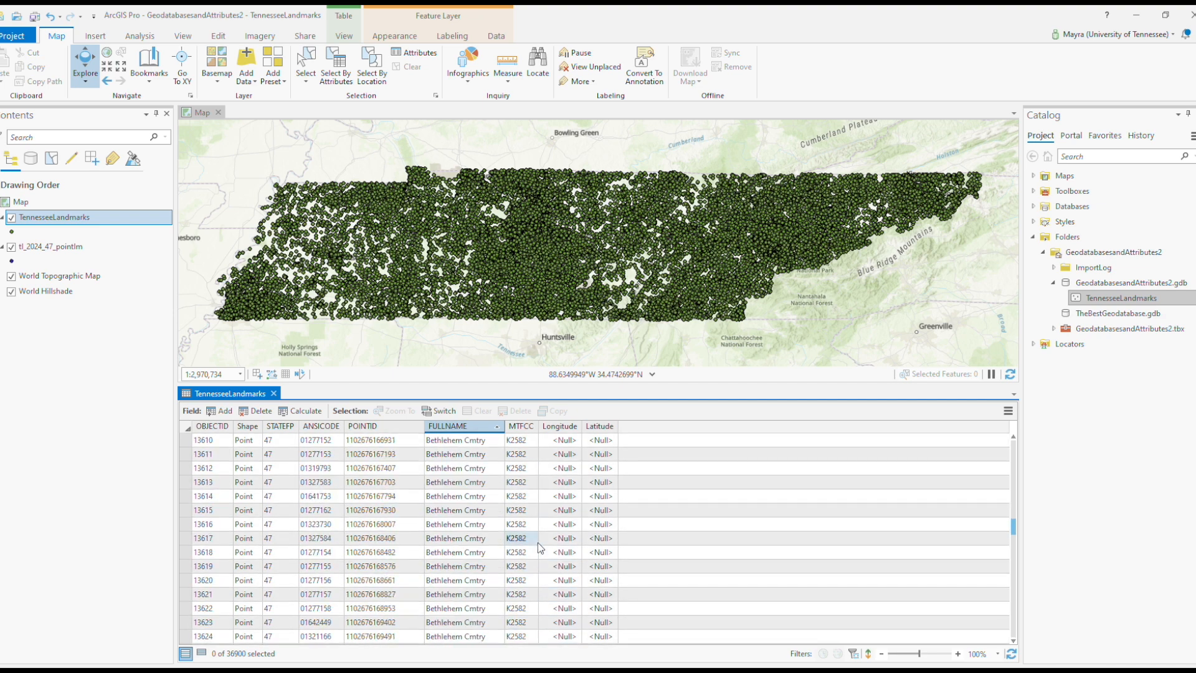
scroll(540, 564, up, 20)
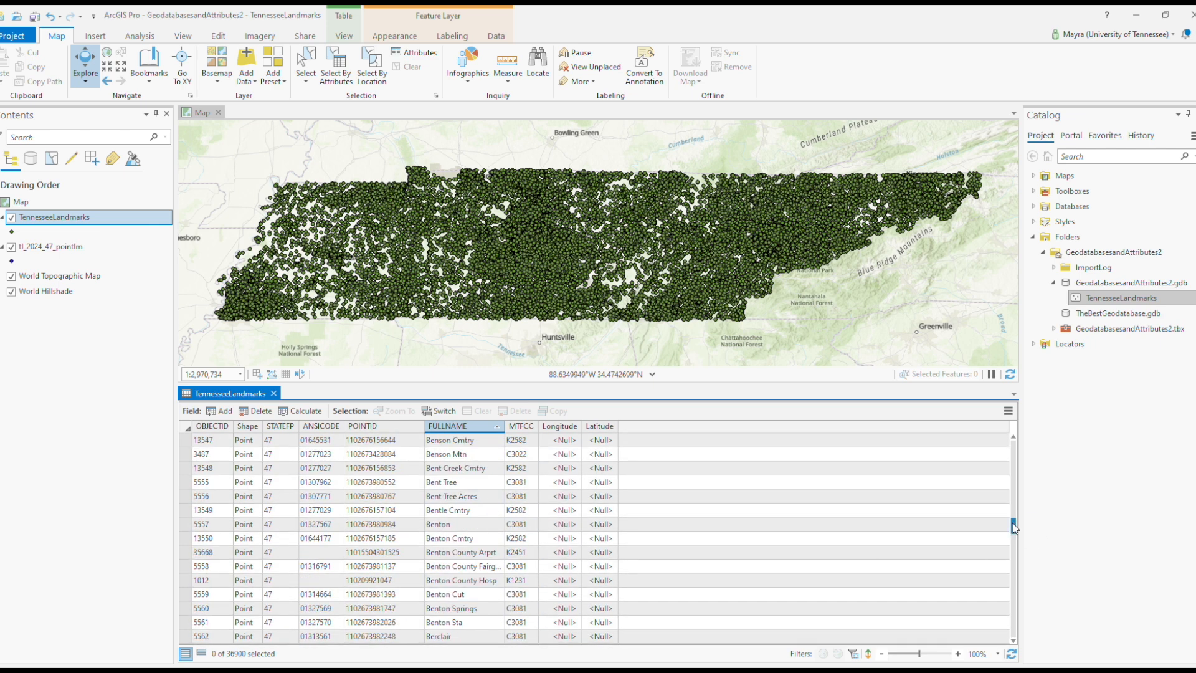
drag(1014, 526, 1005, 516)
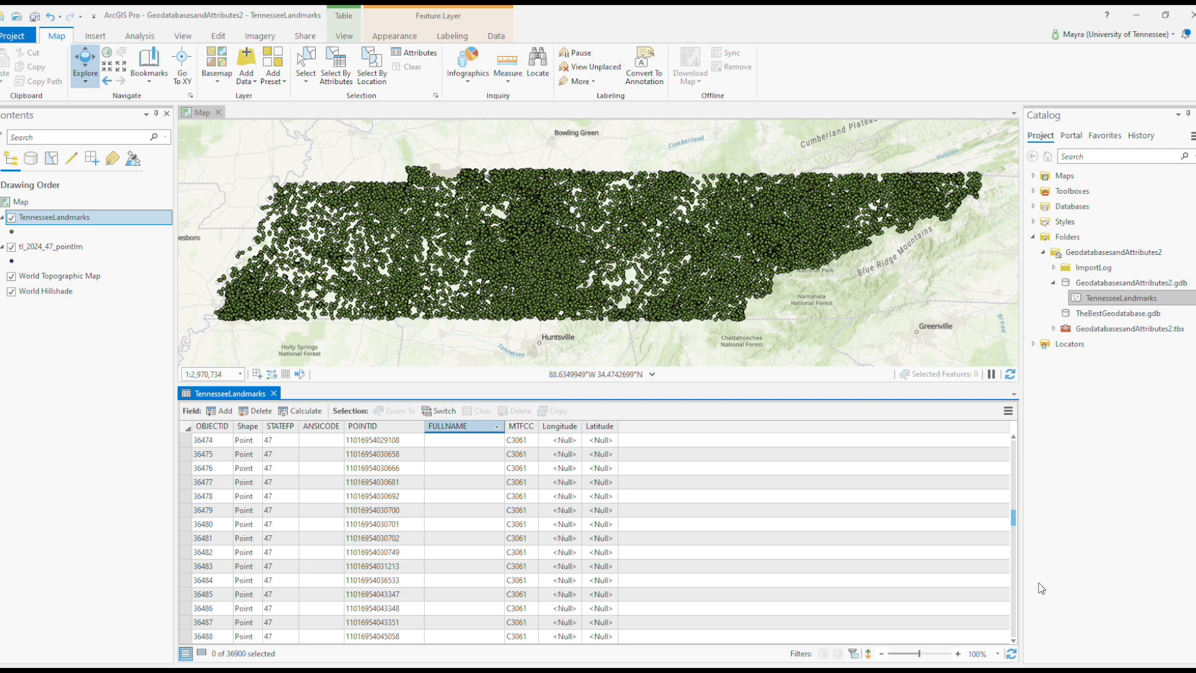
drag(1015, 520, 1023, 449)
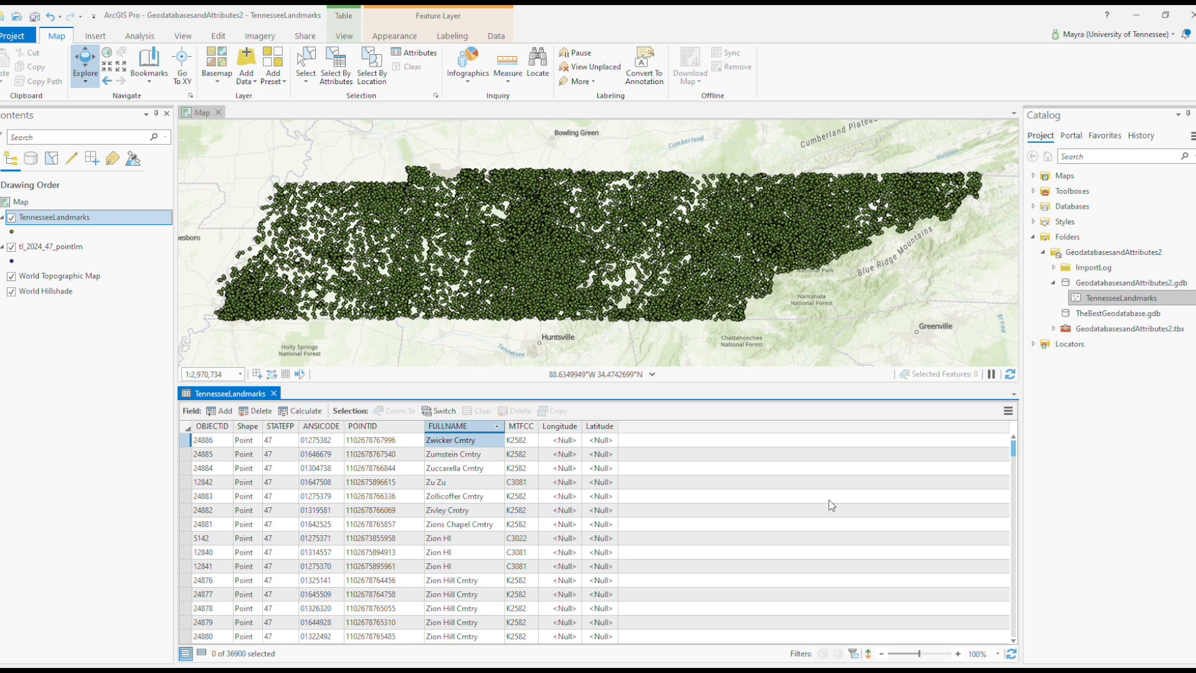
- Run Calculate Geometry Attributes on TennesseeLandmarks to fill the Longitude field with the Point y-coordinate
click(564, 429)
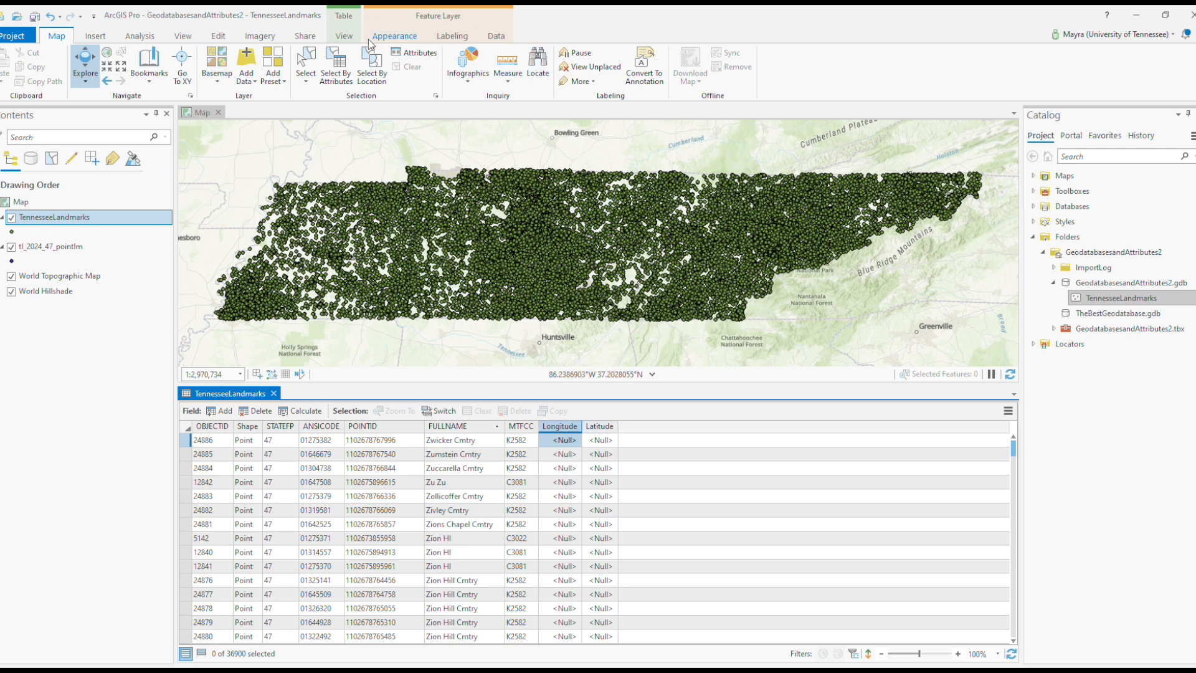
click(345, 37)
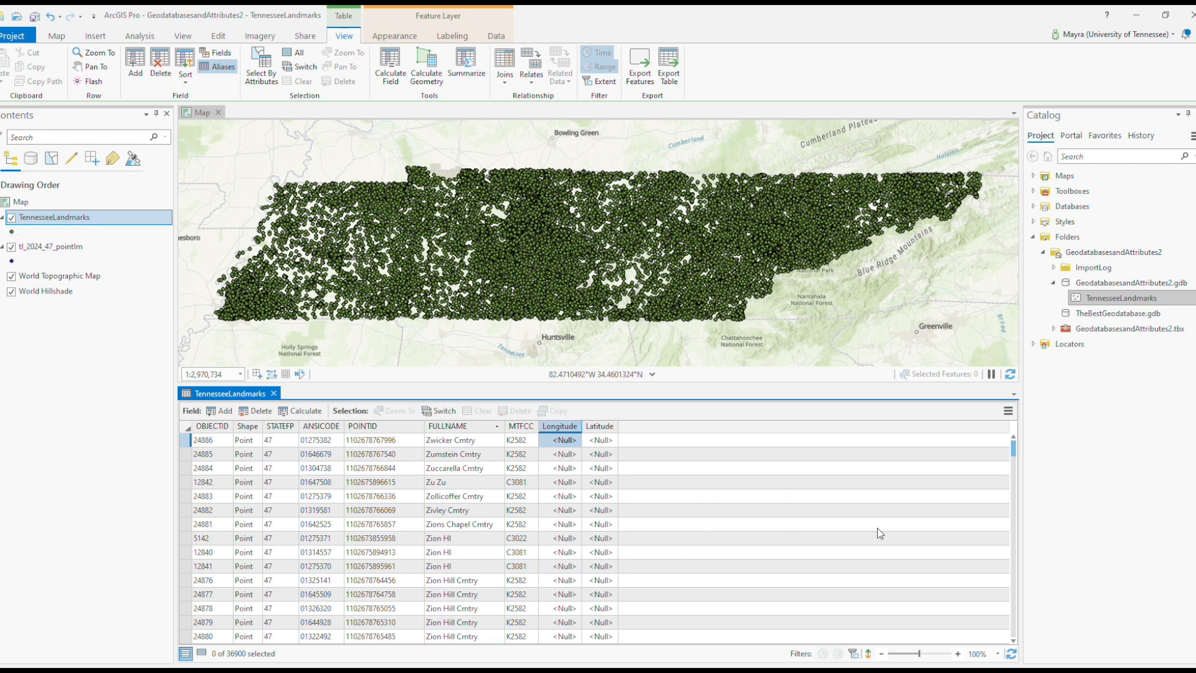
click(427, 73)
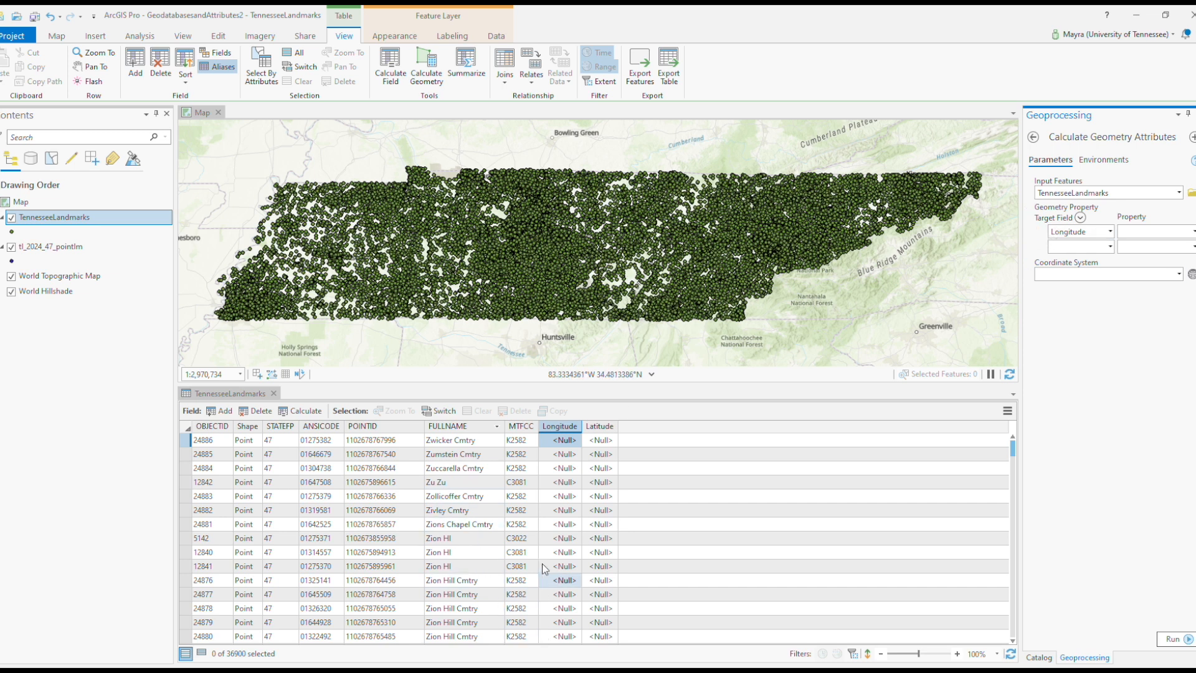
click(1194, 232)
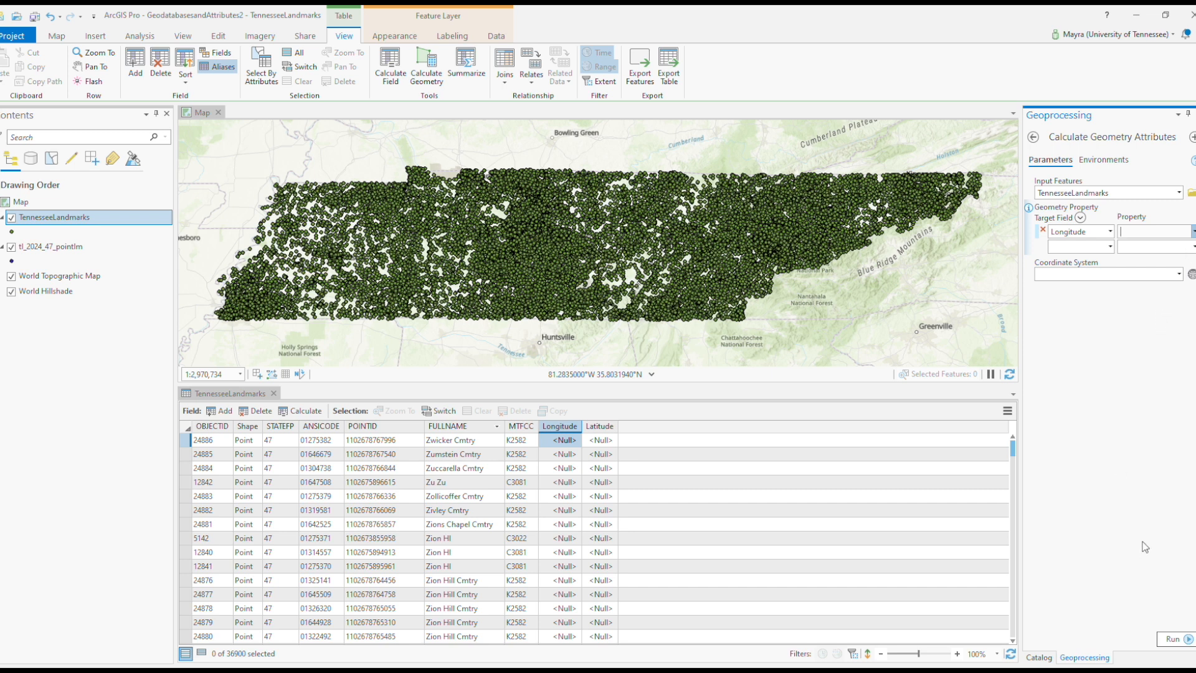
click(1144, 260)
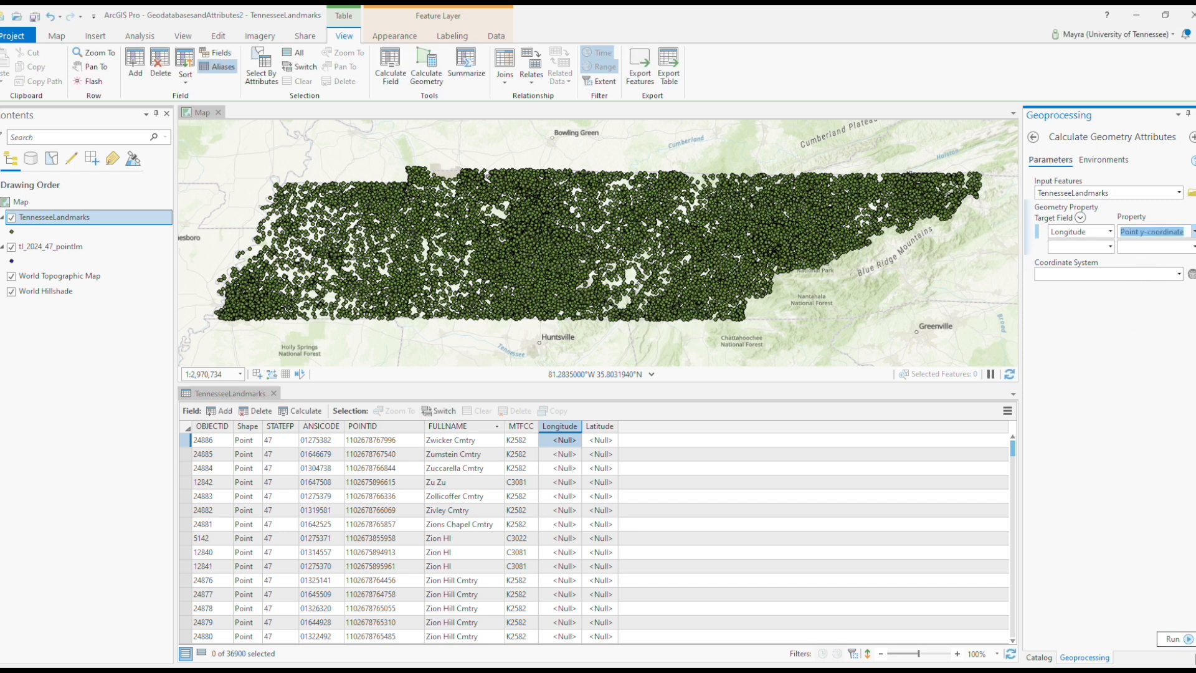
click(1172, 639)
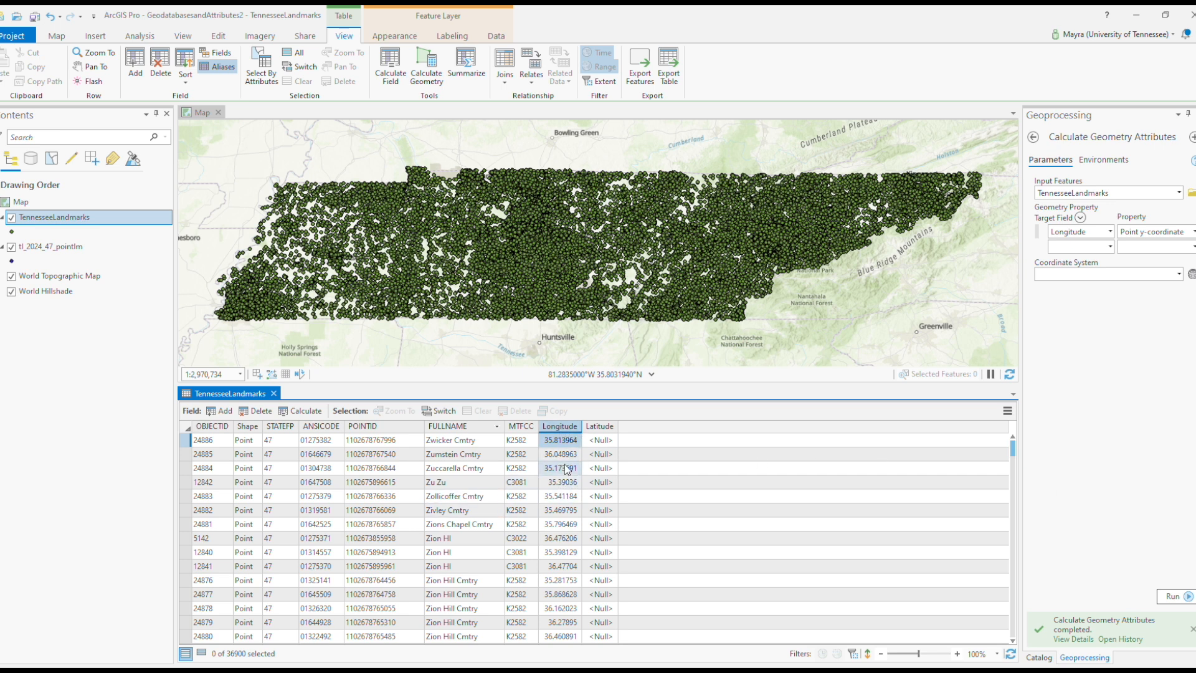
- Run Calculate Geometry Attributes on TennesseeLandmarks to fill the Latitude field with the Point x-coordinate
click(603, 439)
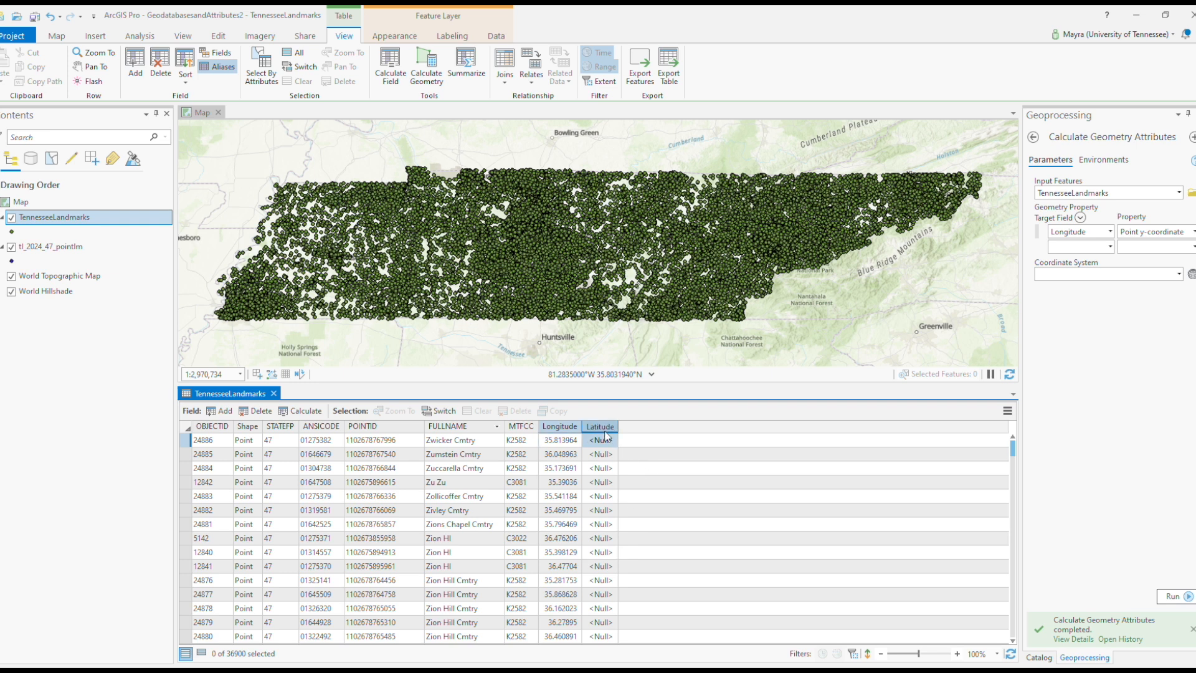
click(1113, 232)
key(Down)
click(1195, 234)
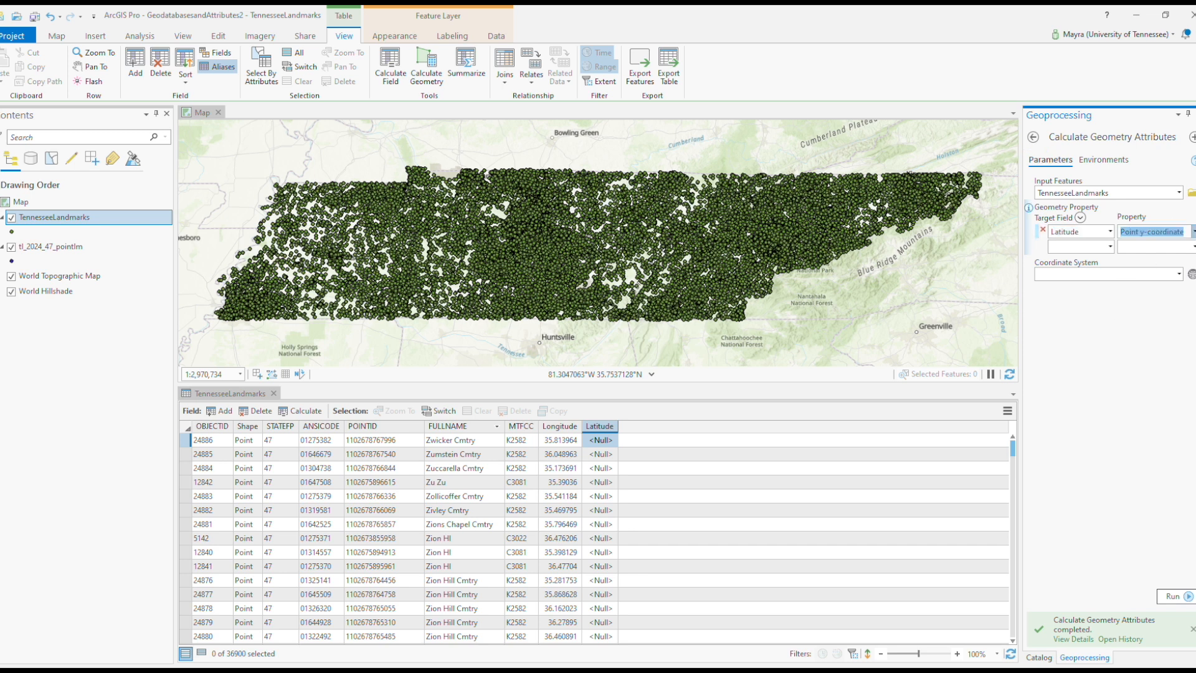
key(Up)
click(1174, 596)
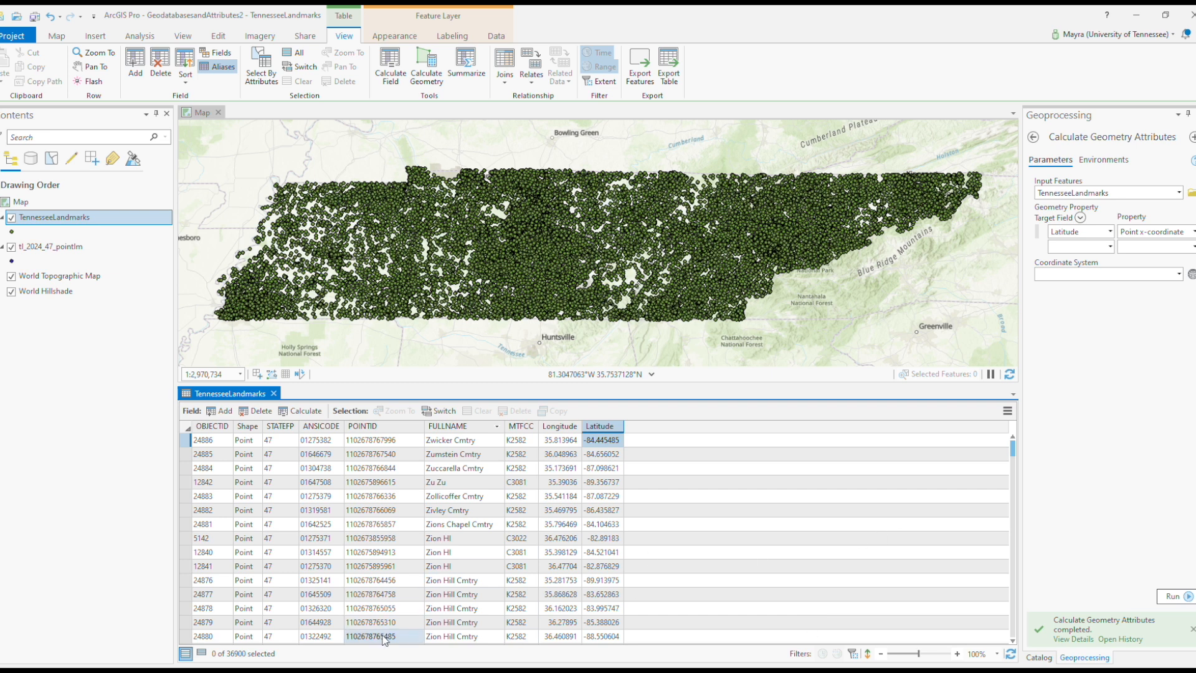
- Add a second copy of the TennesseeLandmarks layer to the map, and switch both copies off and on to compare them with the tl_2024_47_pointlm layer
click(78, 220)
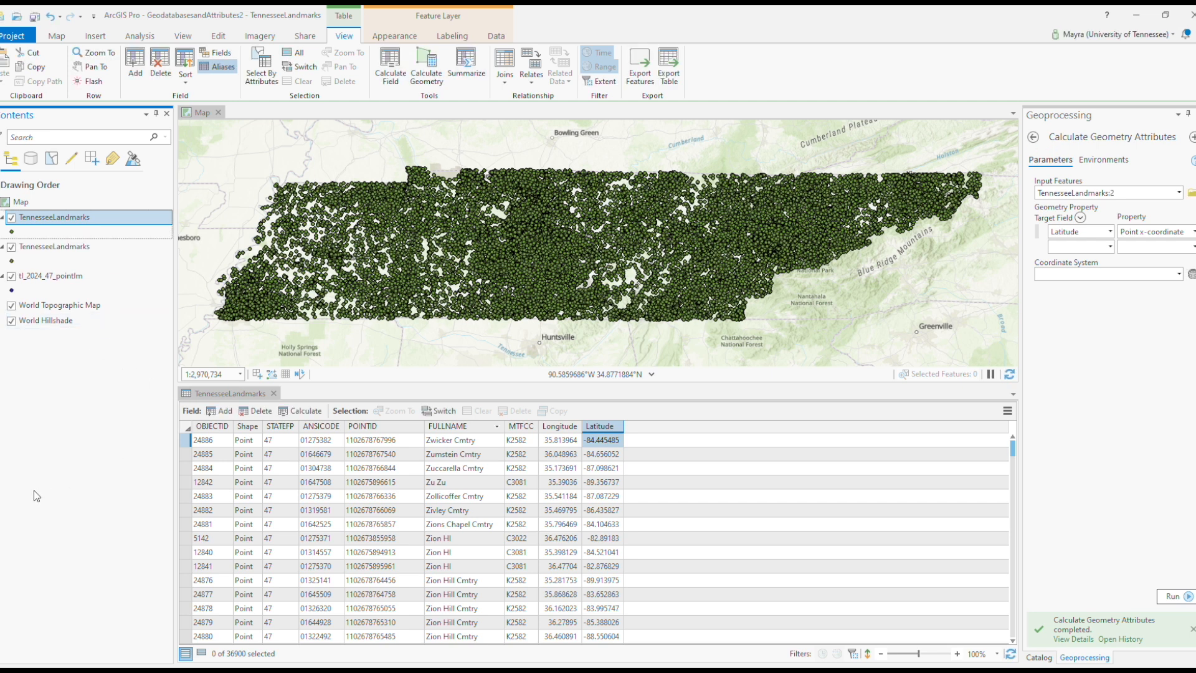
click(11, 246)
click(11, 217)
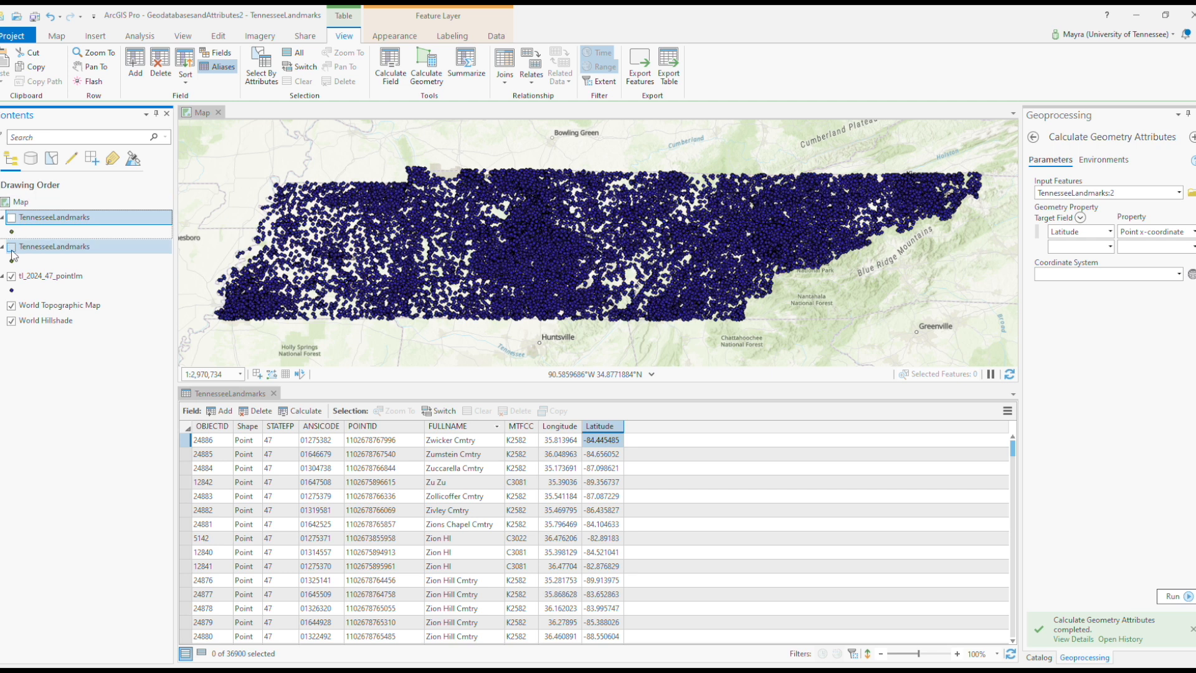
click(11, 247)
click(12, 217)
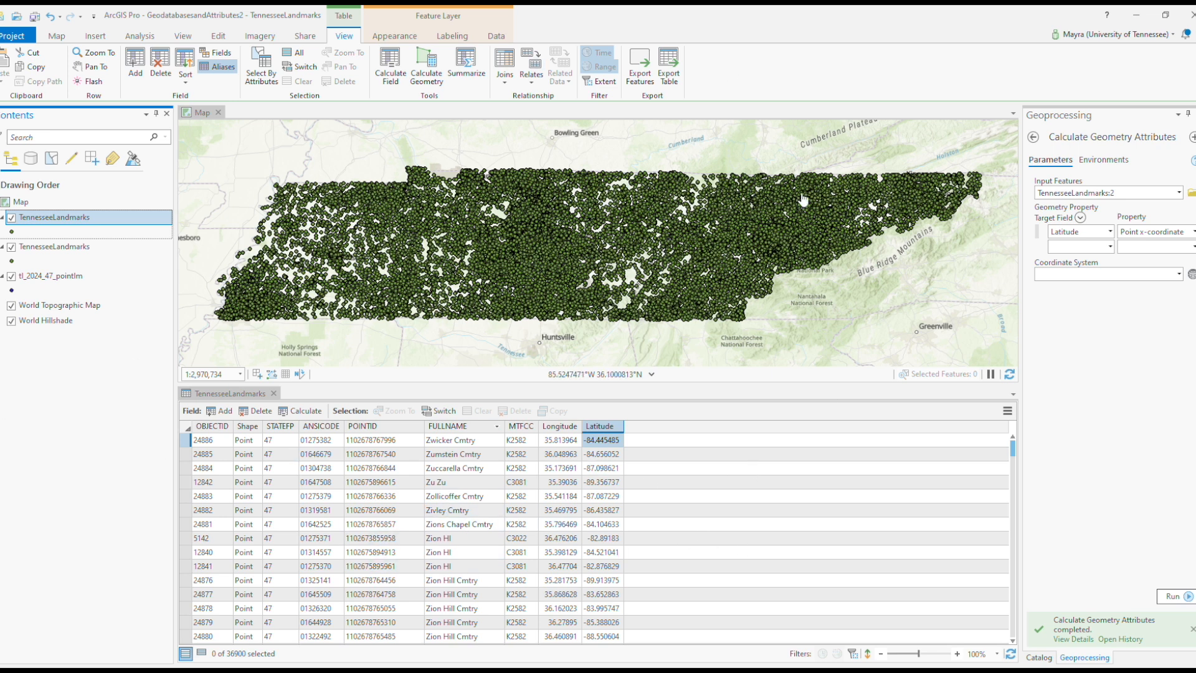
- Browse the TennesseeLandmarks records from the named landmarks to those with a blank FULLNAME, examining their Longitude and Latitude values
scroll(806, 537, down, 15)
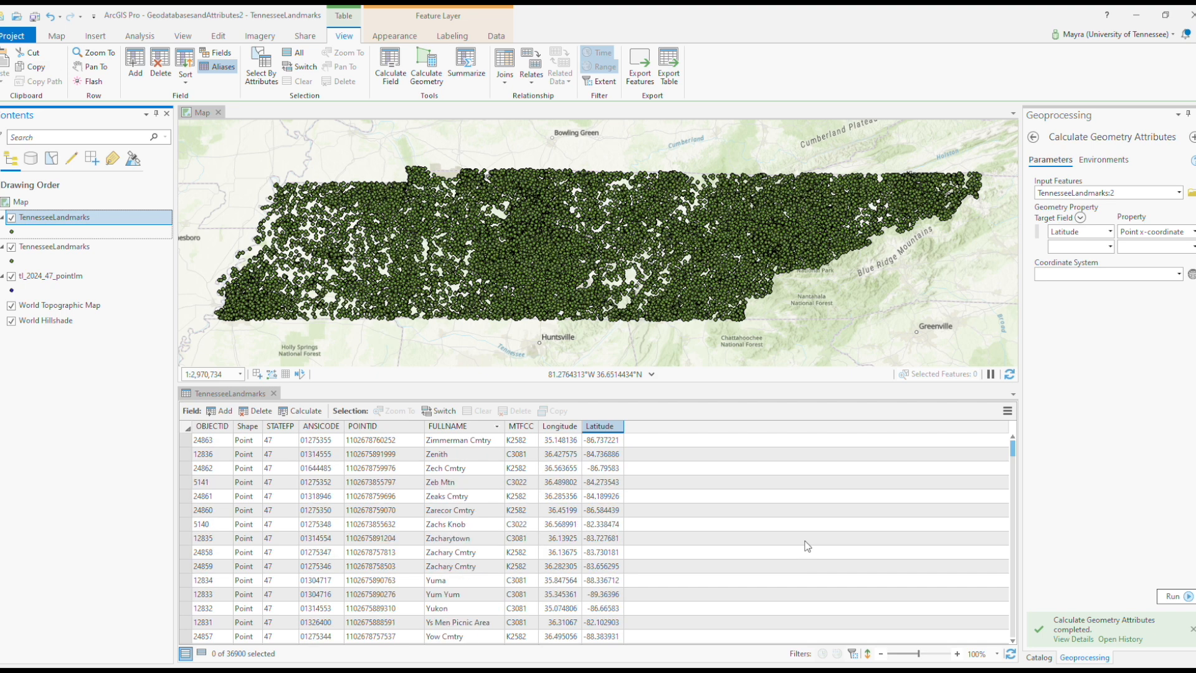
scroll(680, 503, up, 10)
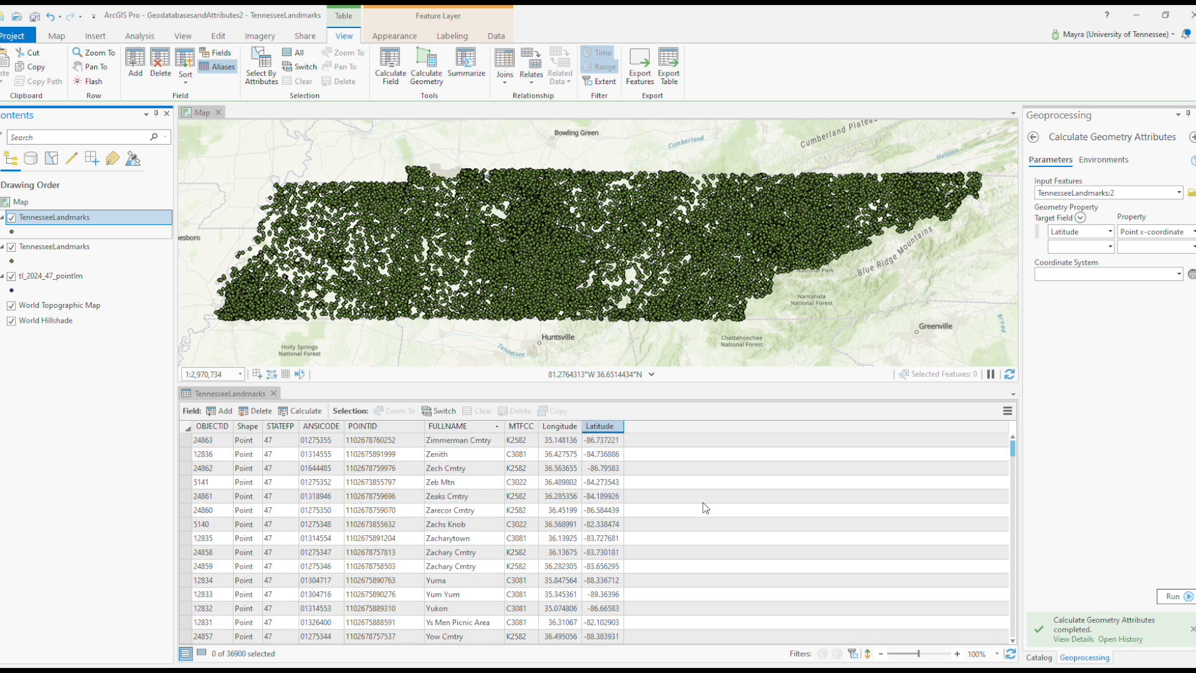
scroll(753, 484, up, 2)
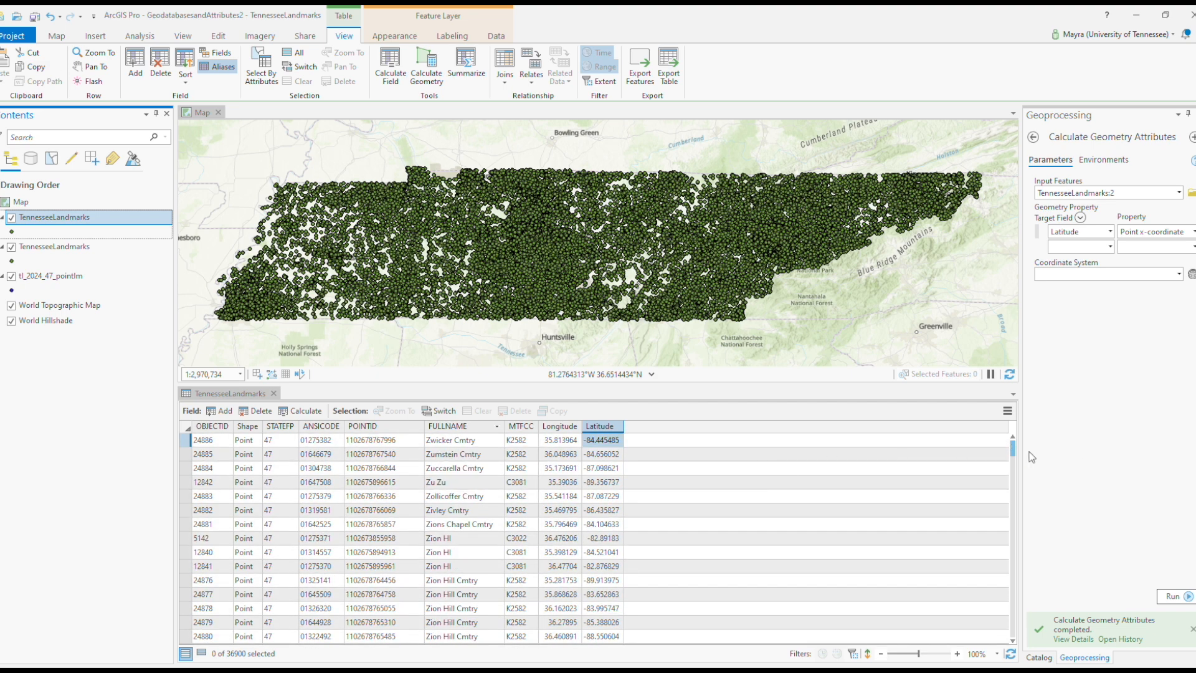
drag(1012, 450, 1013, 578)
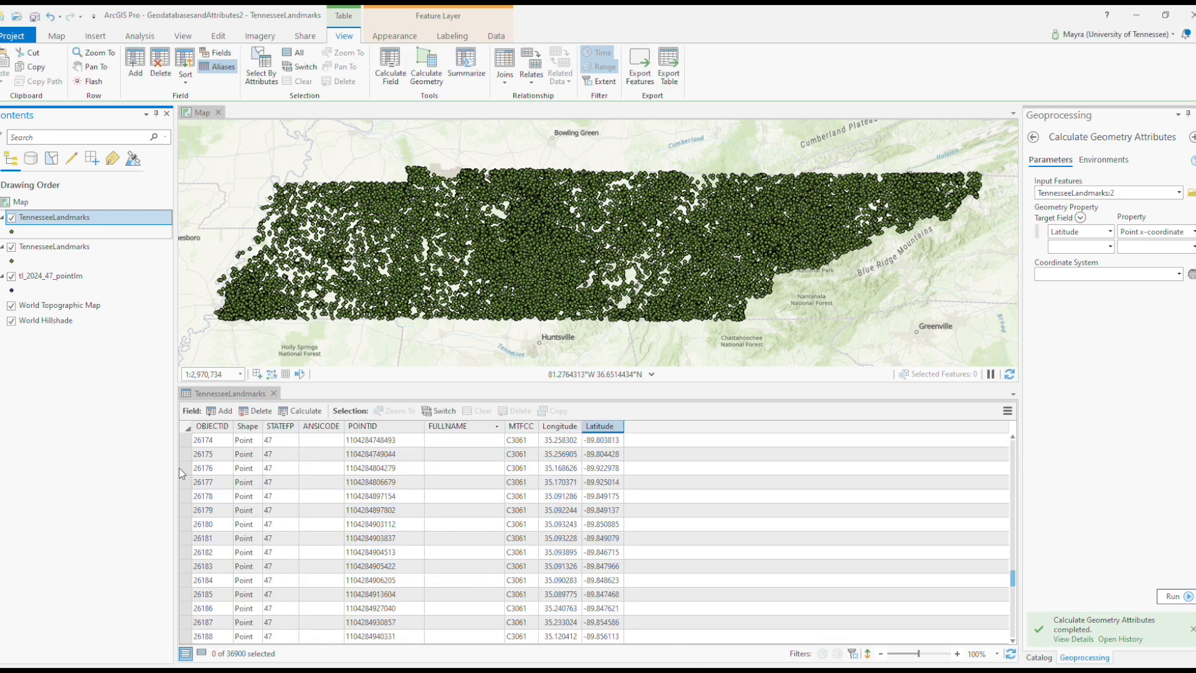
scroll(679, 515, up, 17)
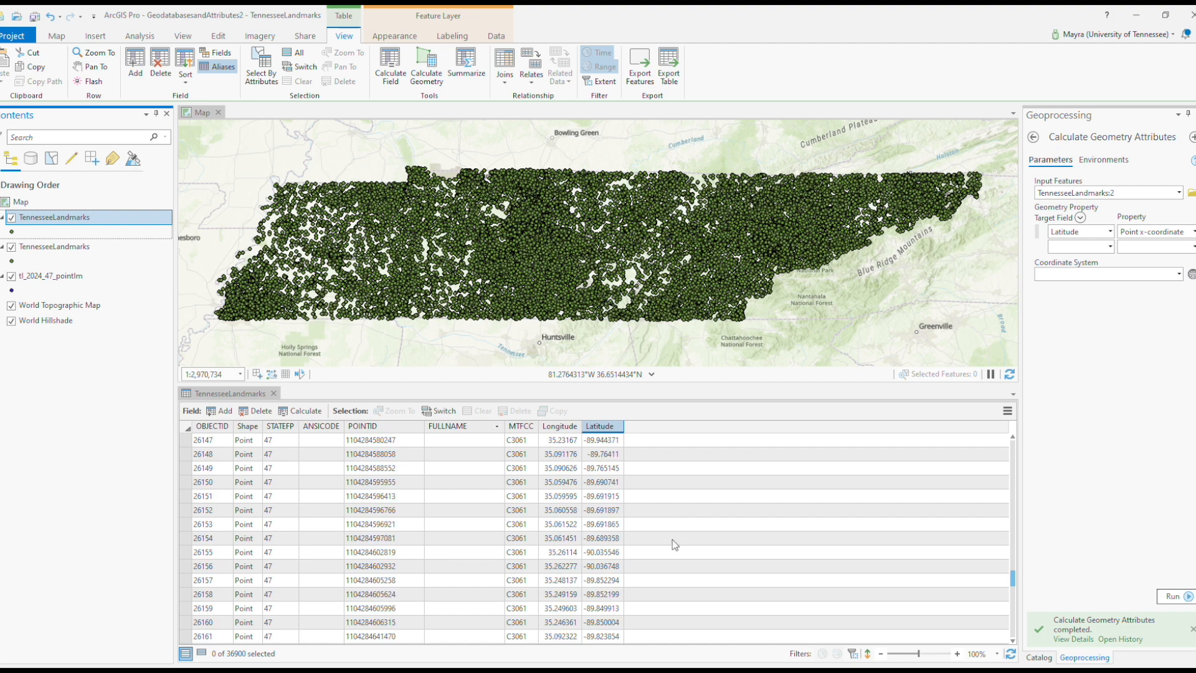
scroll(462, 489, up, 20)
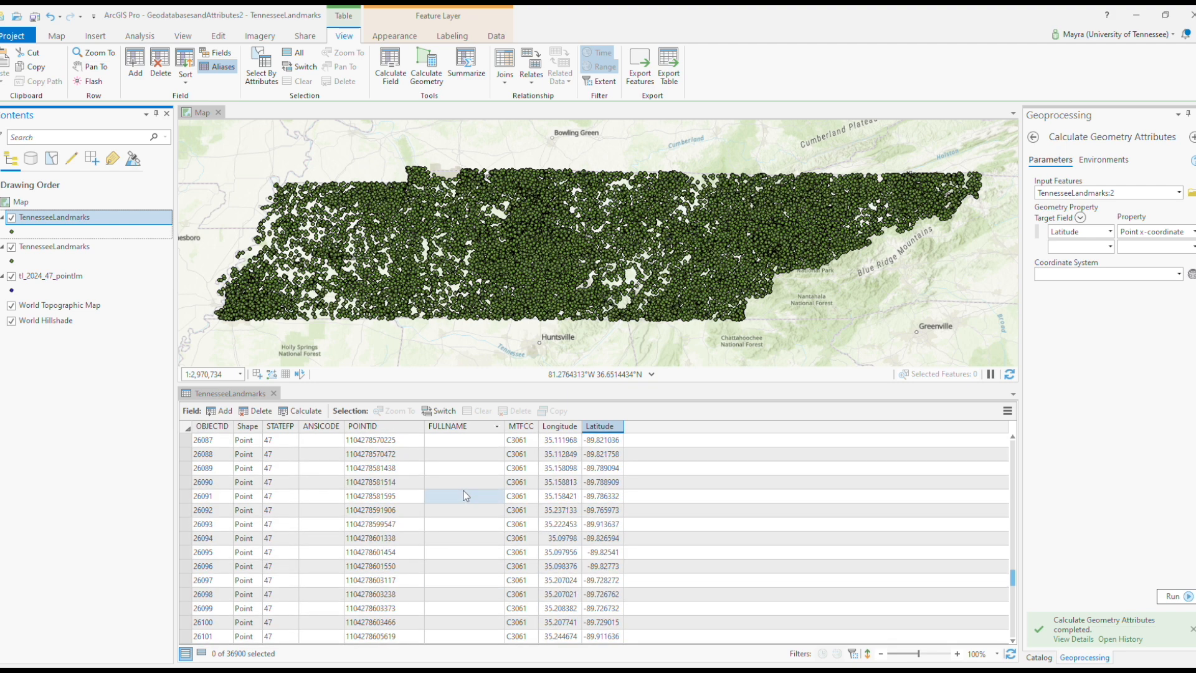
scroll(469, 494, up, 7)
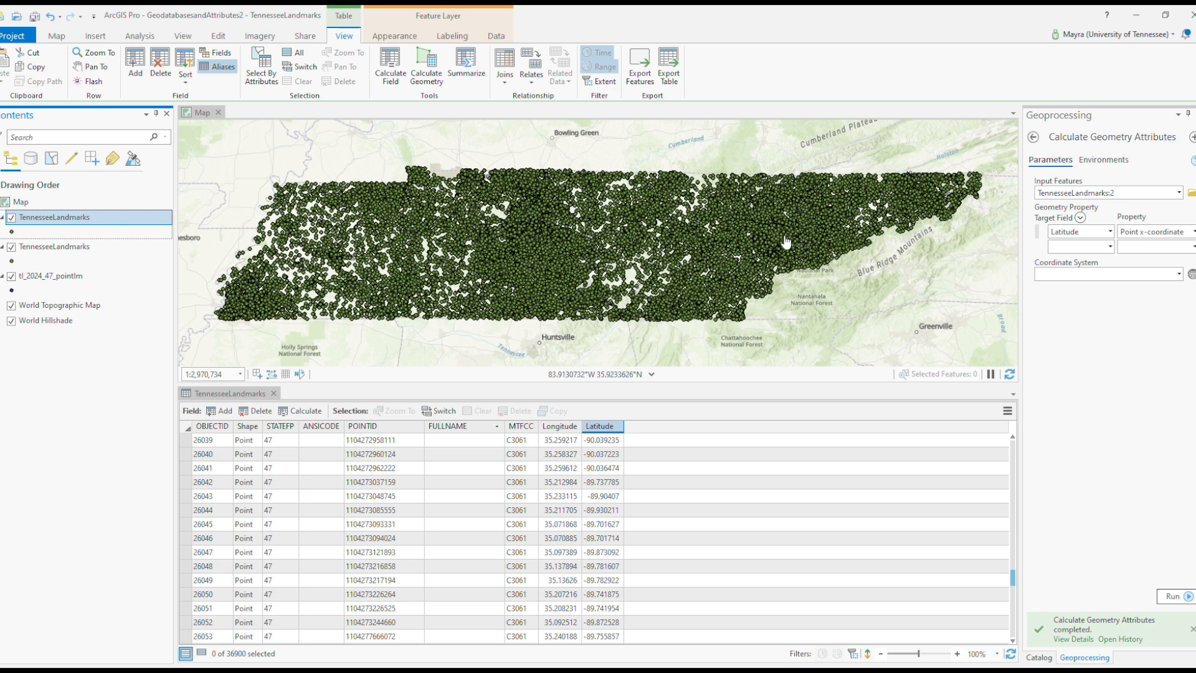
click(497, 440)
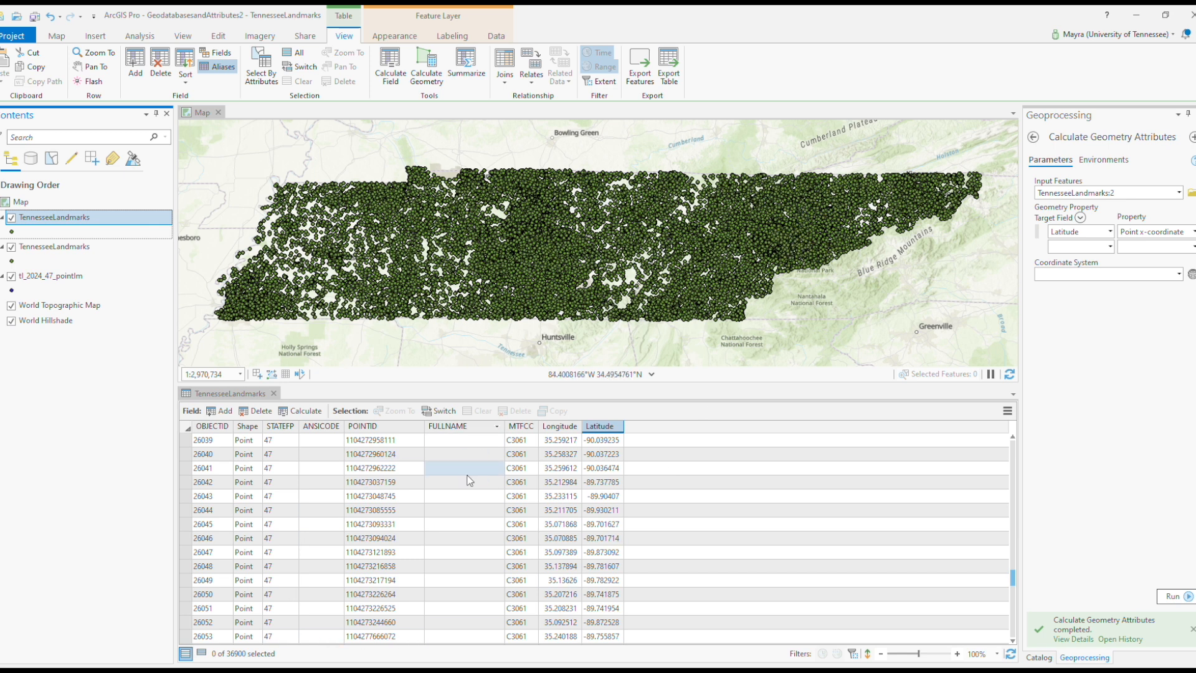